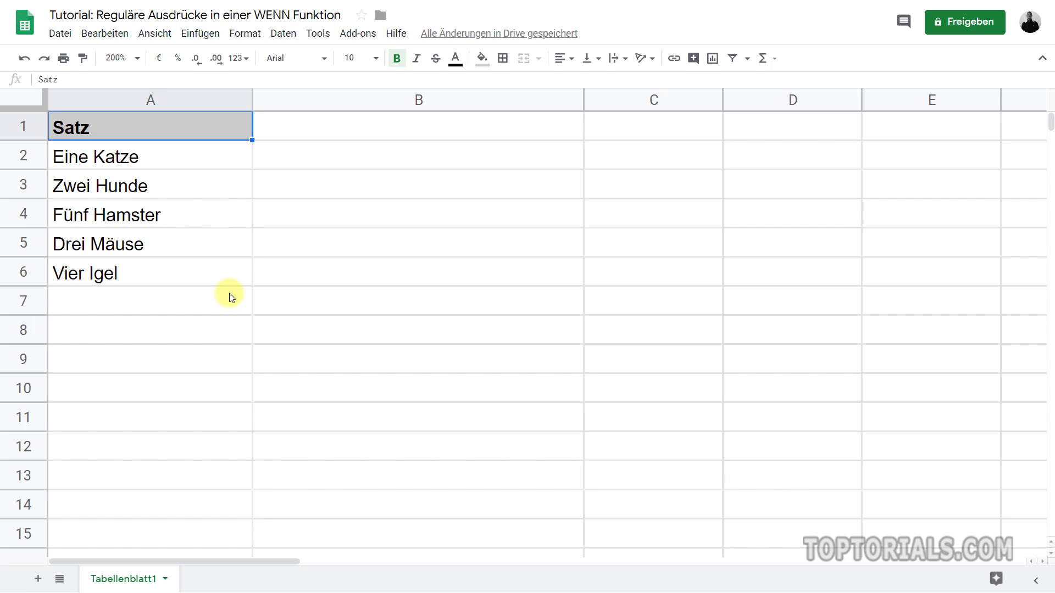
Enter =WENN(A2="Zwei Hunde";"Stimmt";"Stimmt nicht") in B2, which shows Stimmt nicht for Eine Katze.
left_click(381, 159)
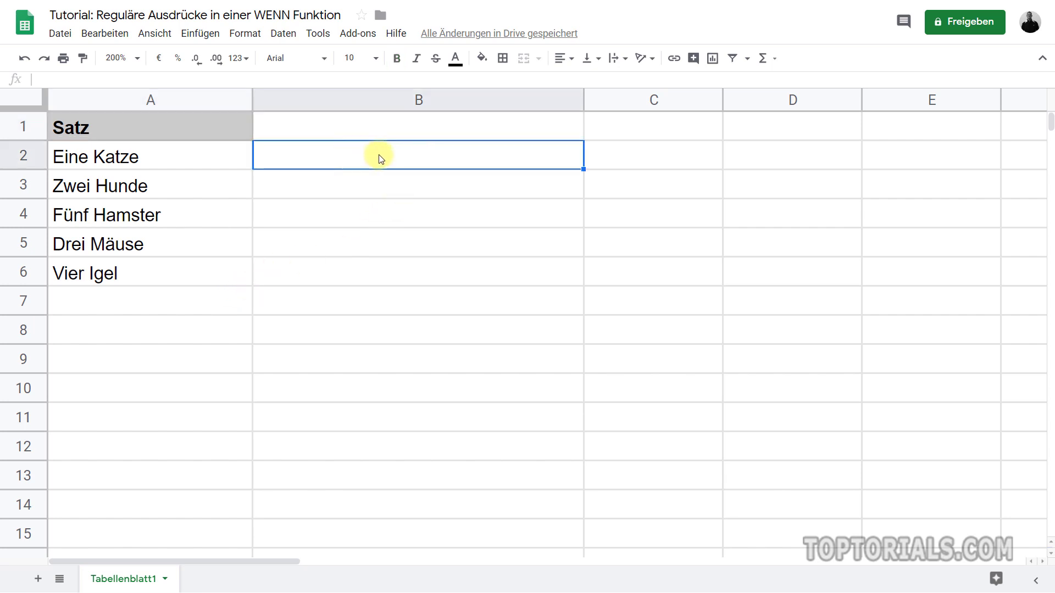
type("=")
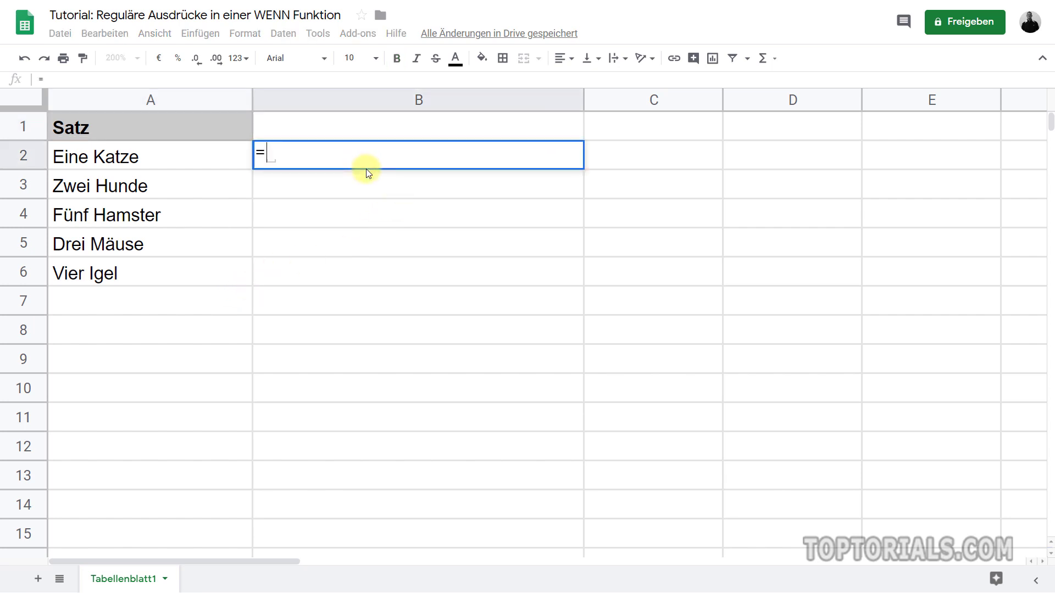
type("WENN")
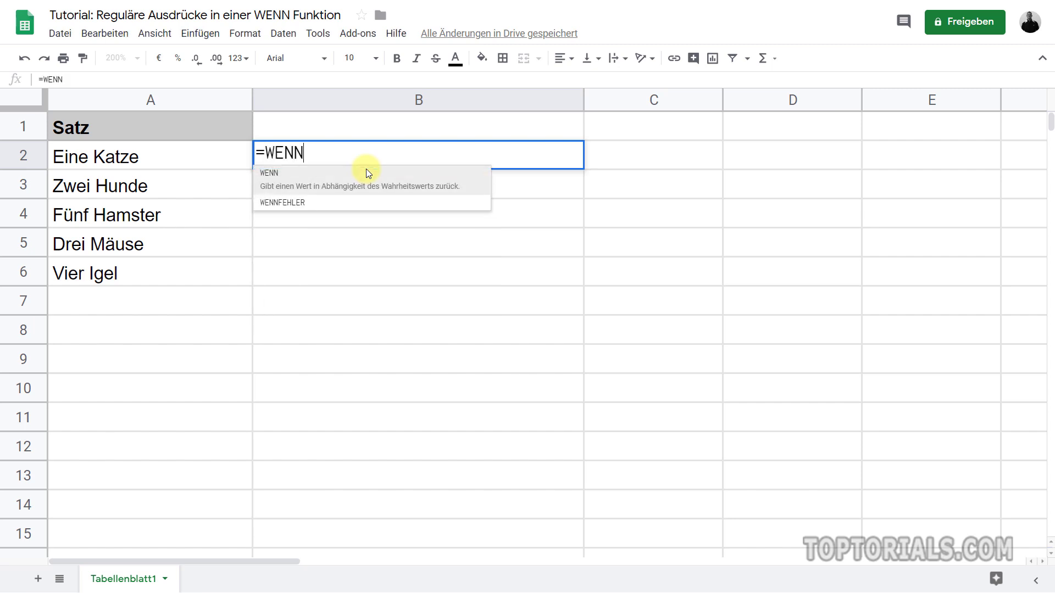
type("(")
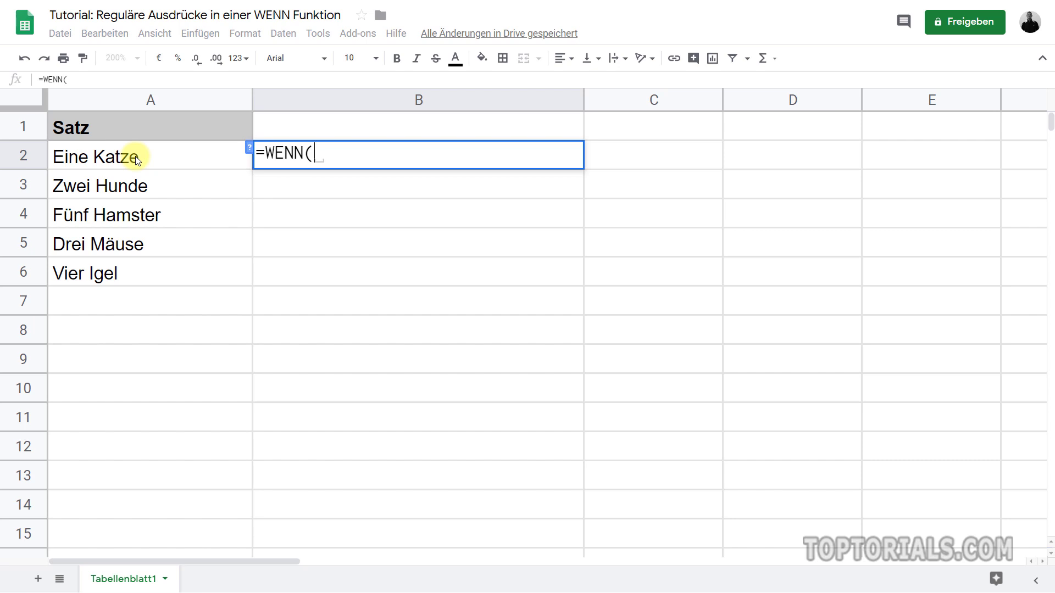
left_click(97, 156)
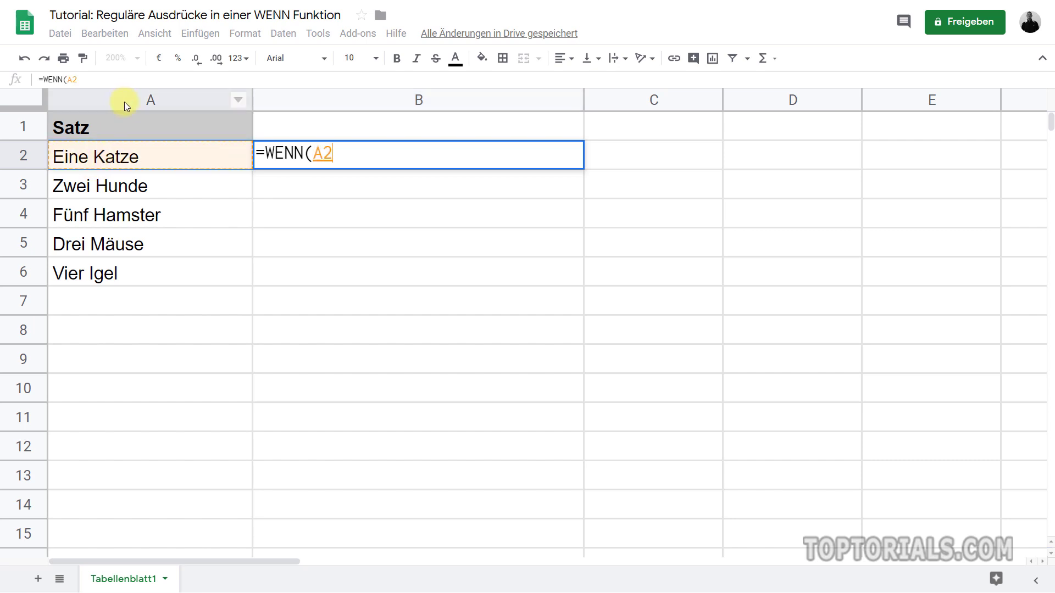
type("=")
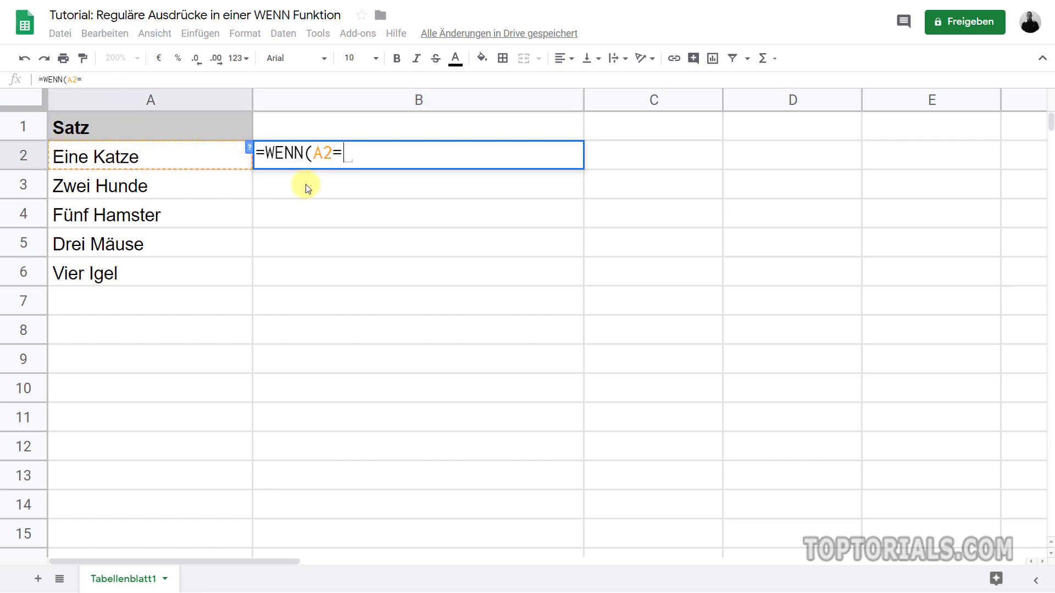
type("\"")
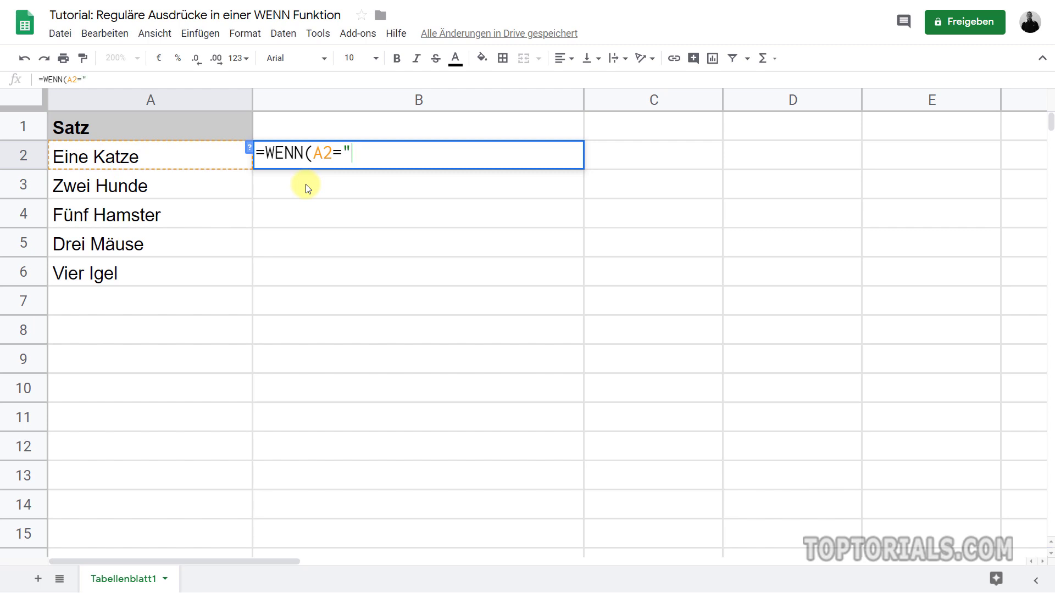
type("Zwei Hunde")
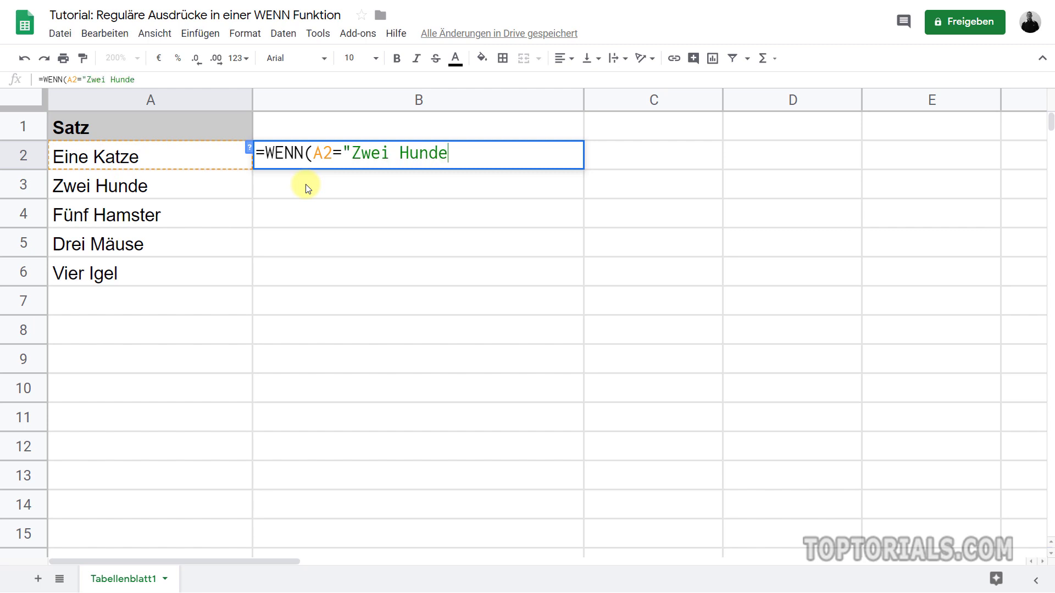
type("\"")
type(";")
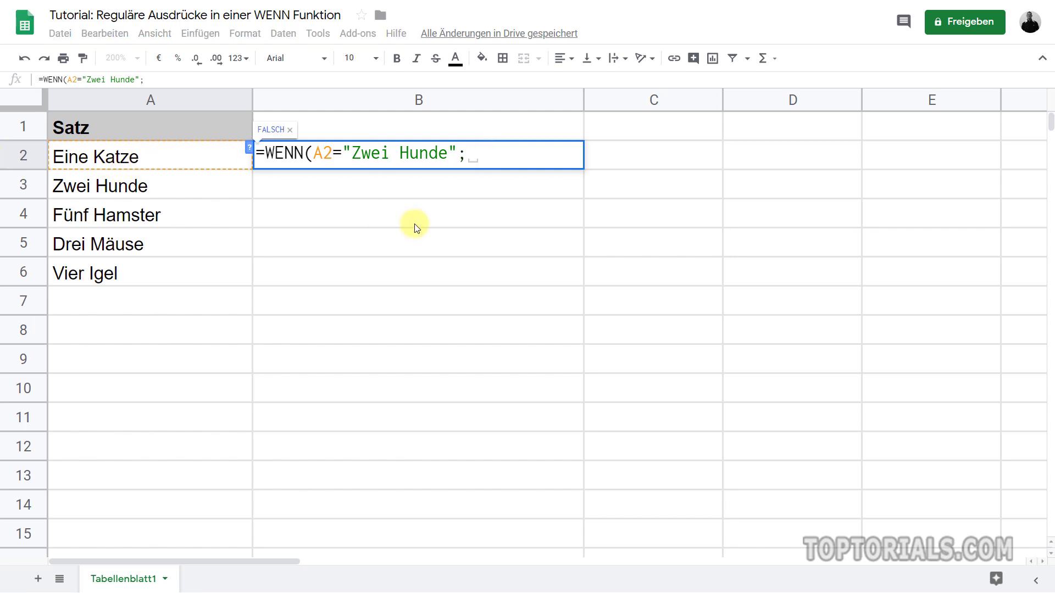
type("\"S")
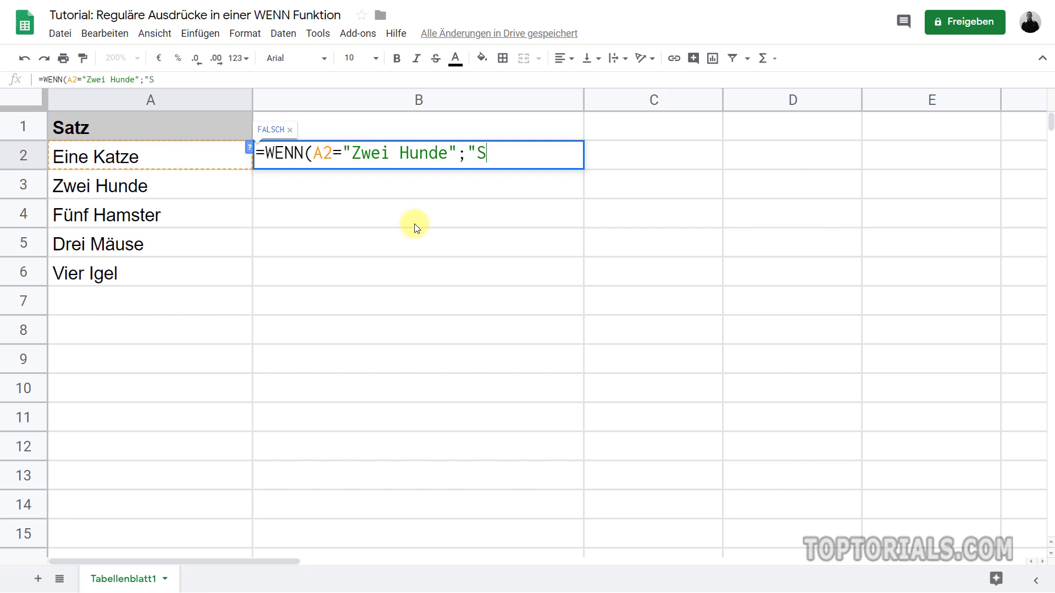
type("timmt\"")
type(";")
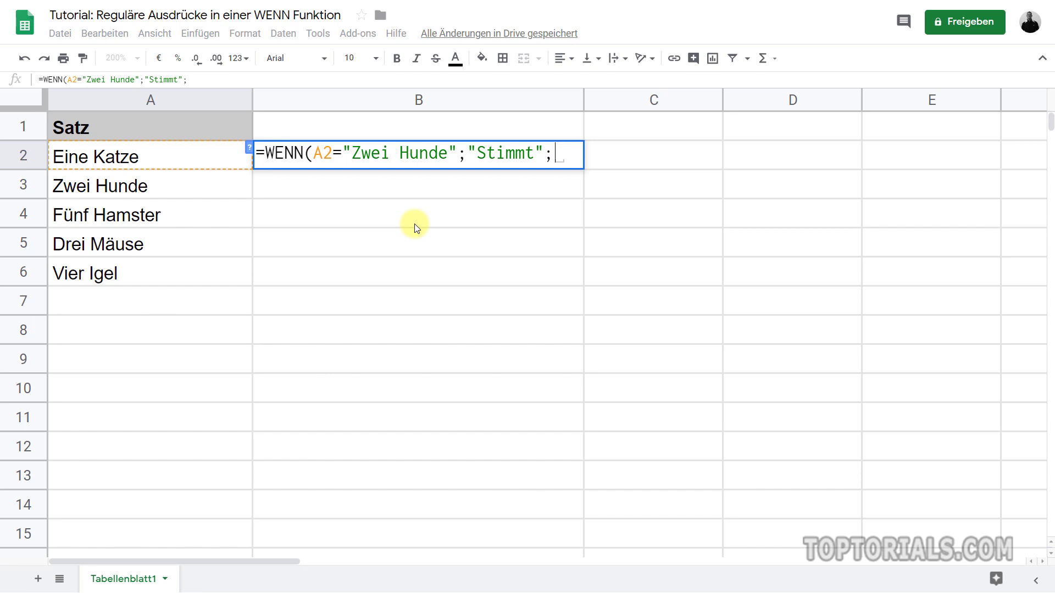
type("\"")
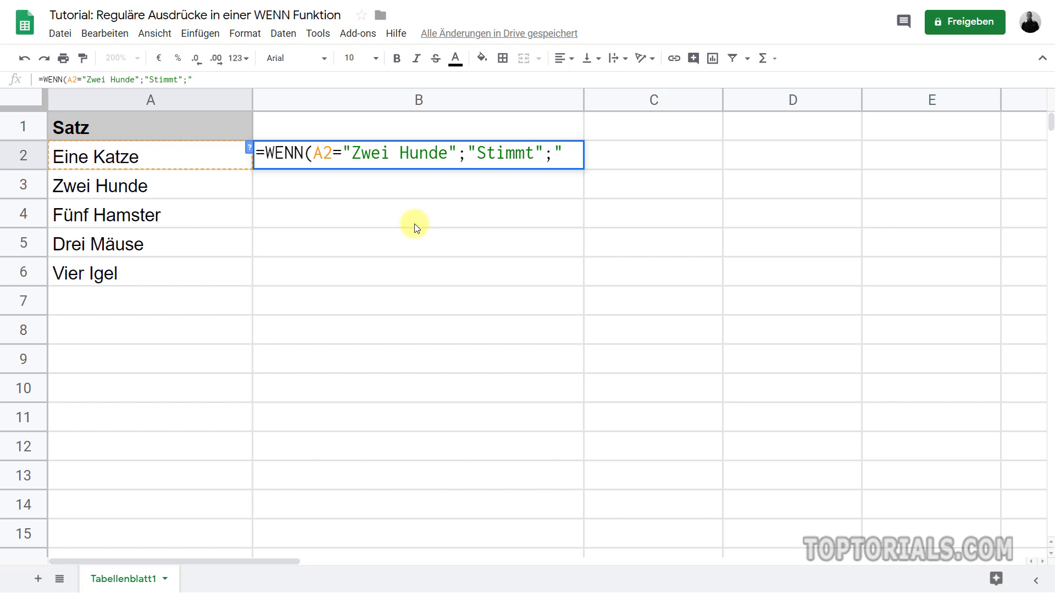
type("Stimmt n")
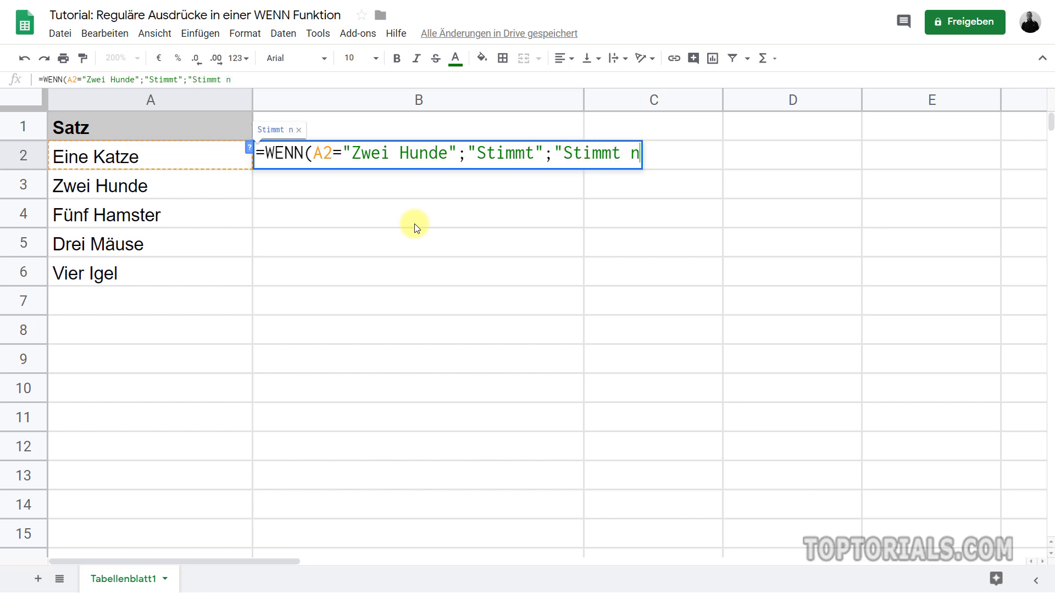
type("icht\")")
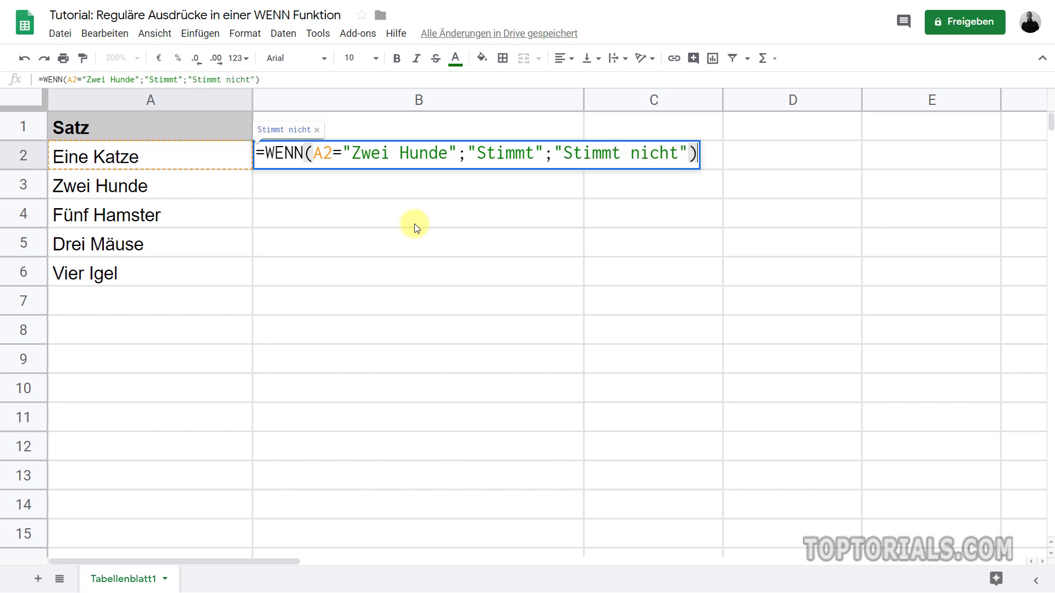
key("Return")
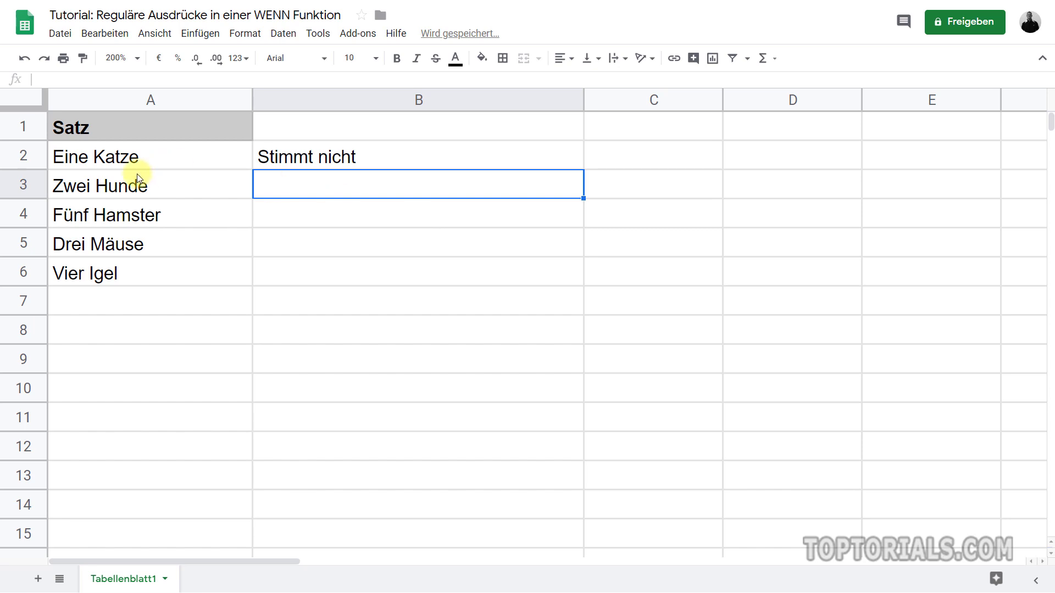
Fill B2's Zwei Hunde formula down to B6, review it, then clear B3:B7 again.
left_click(432, 158)
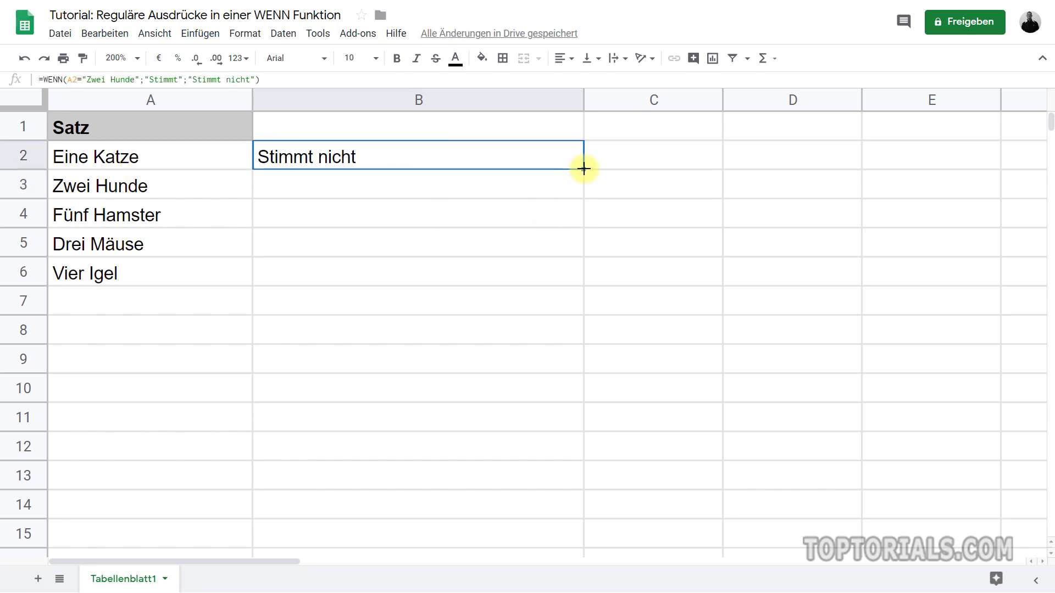
mouse_move(583, 168)
left_mouse_down()
mouse_move(599, 291)
mouse_move(598, 275)
left_mouse_up()
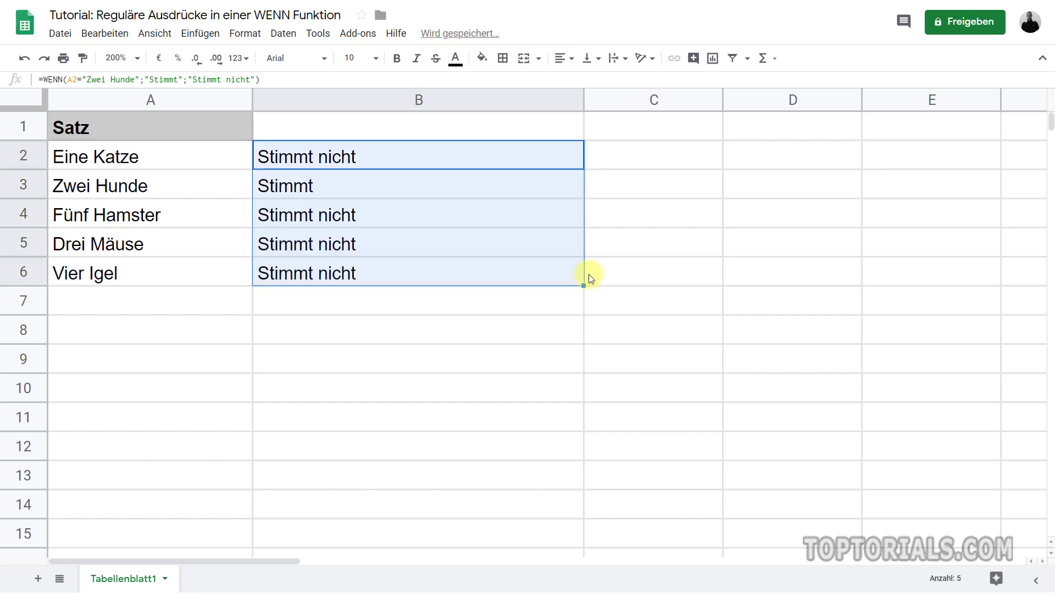
left_click(338, 190)
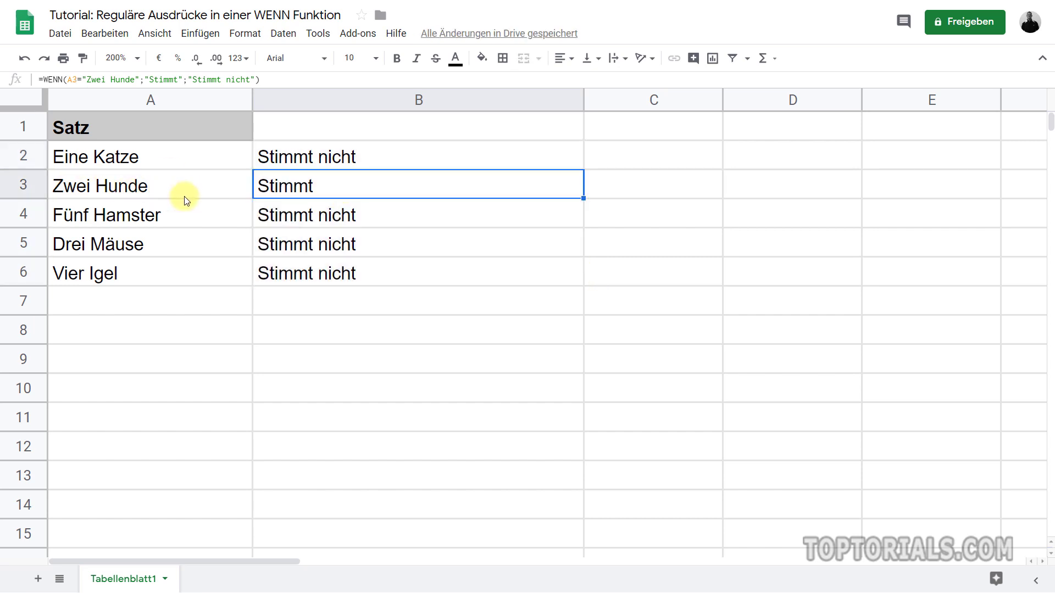
double_click(308, 161)
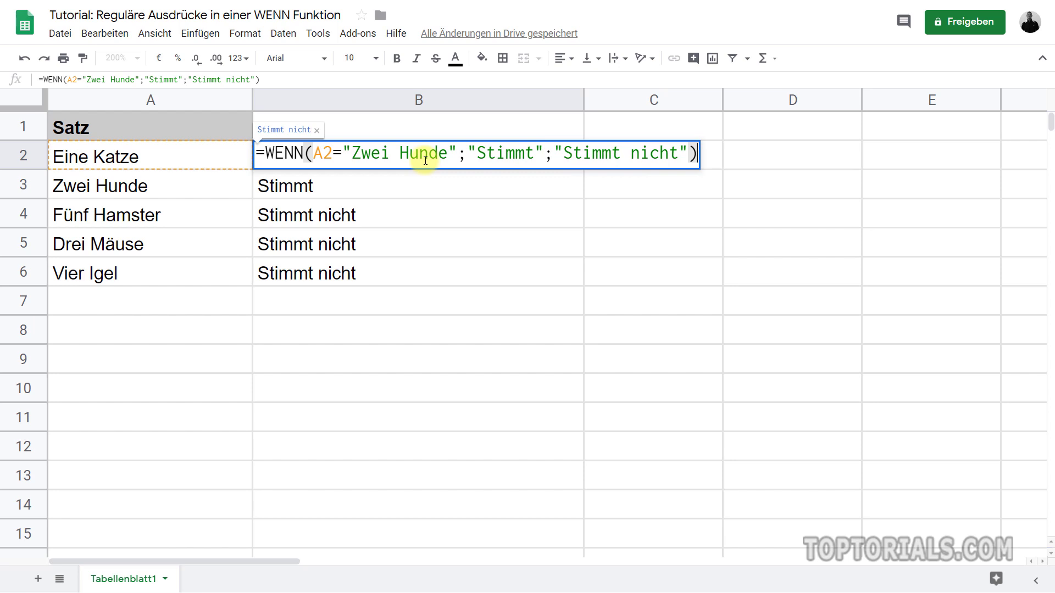
key("Escape")
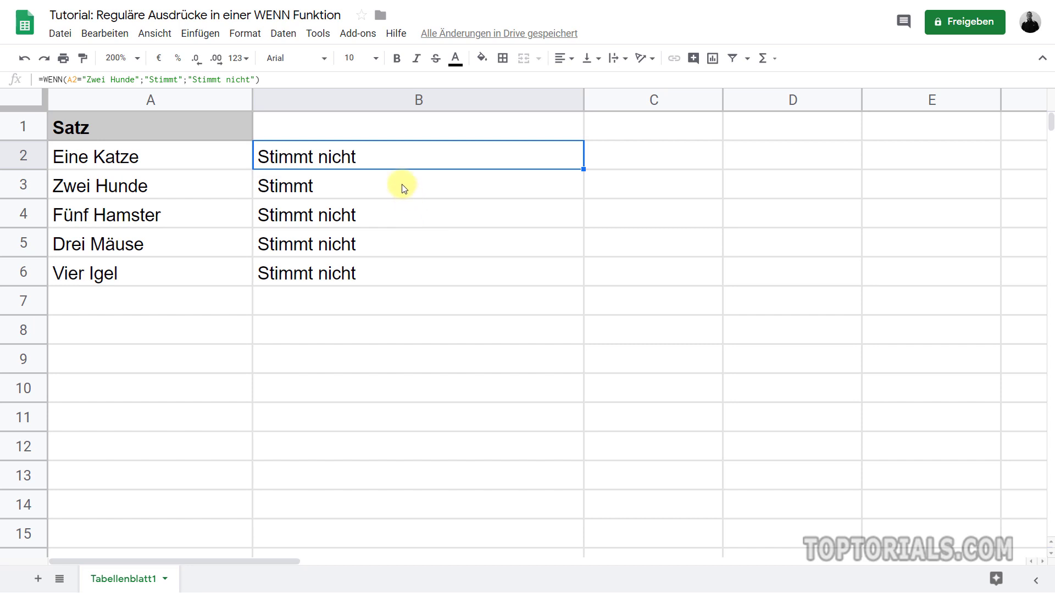
left_click_drag(401, 187, 406, 305)
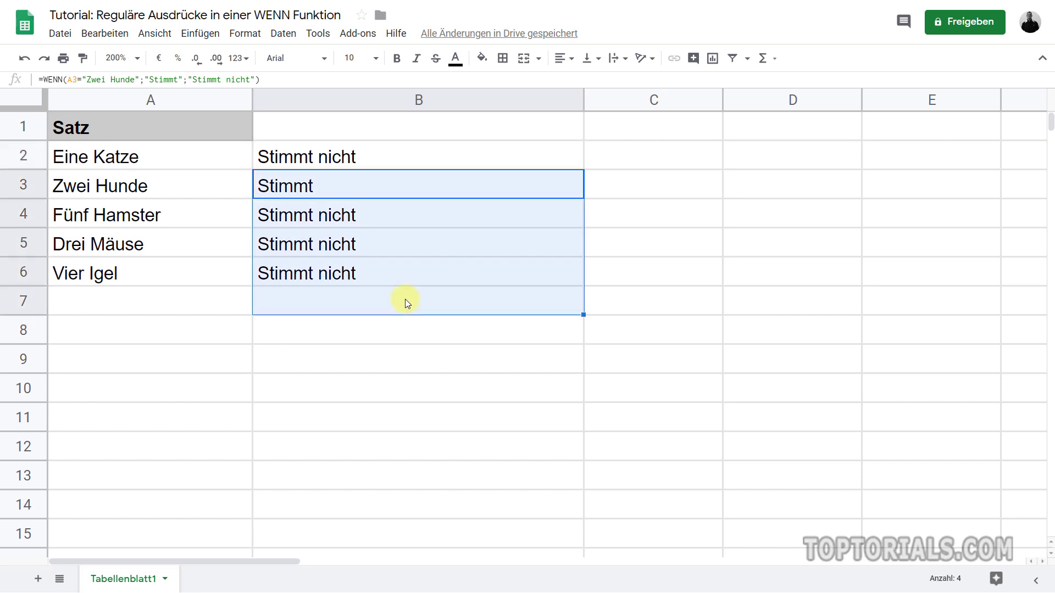
key("Delete")
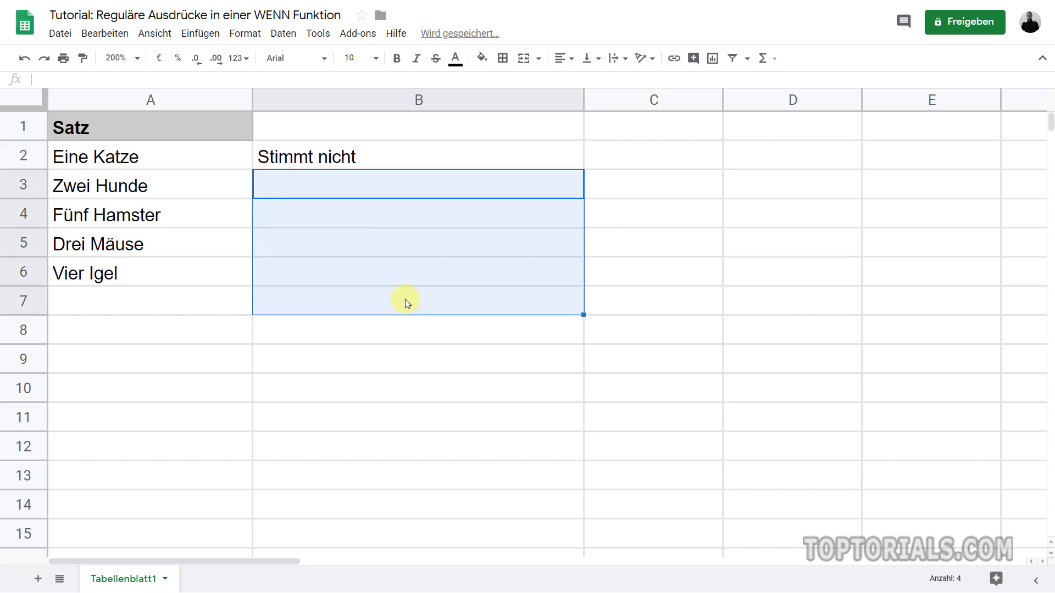
Replace the A2="Zwei Hunde" condition in B2's formula with a REGEXMATCH call.
double_click(375, 159)
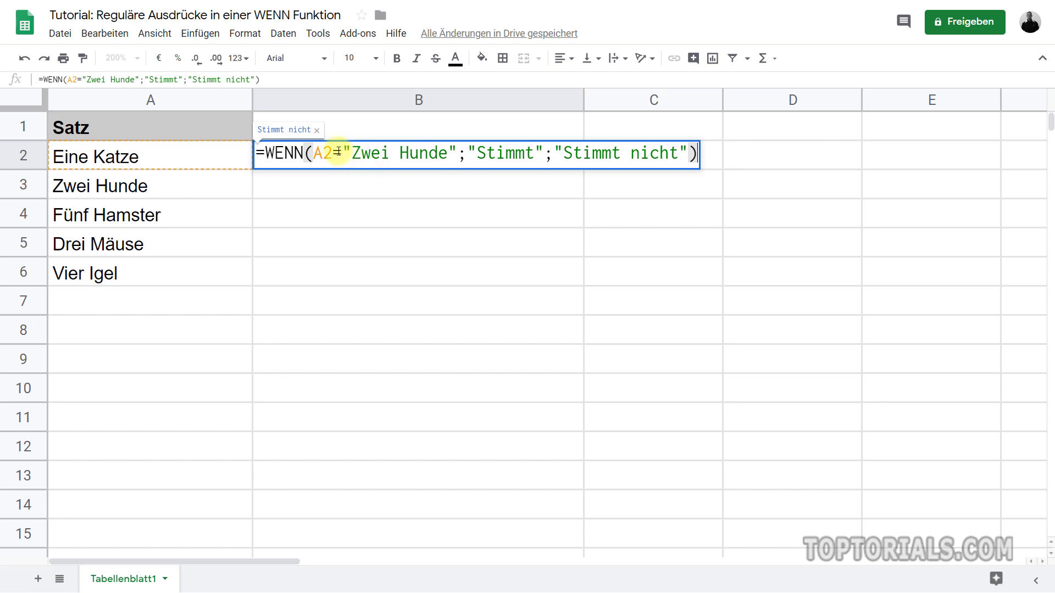
left_click_drag(313, 153, 455, 155)
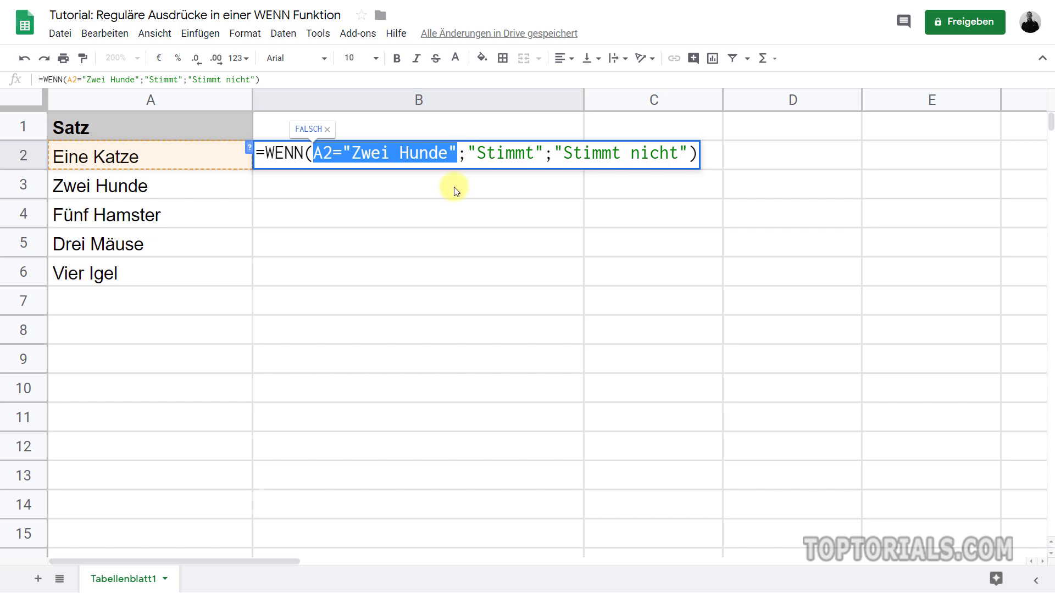
key("BackSpace")
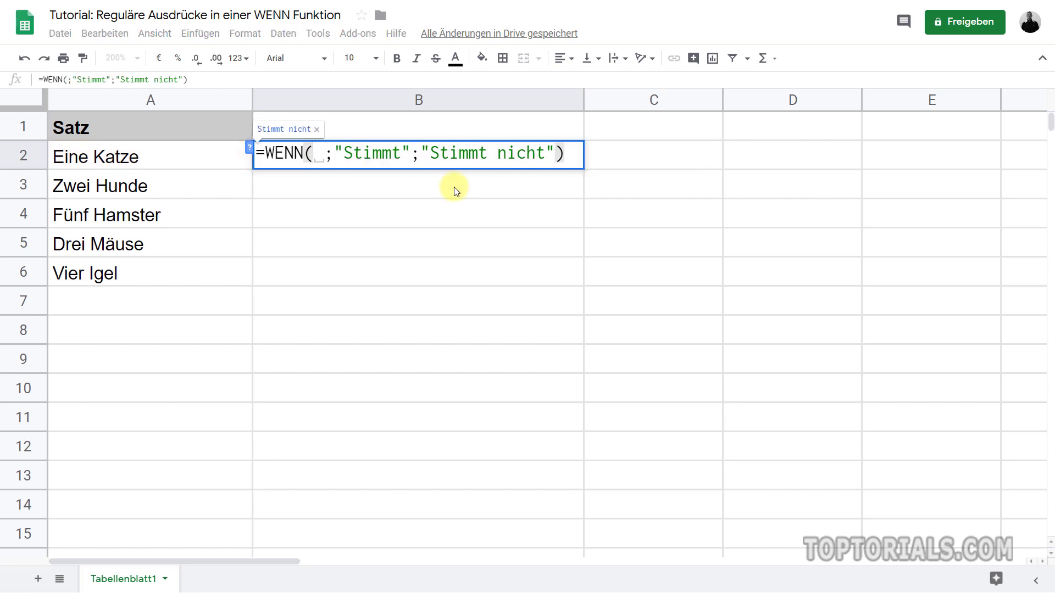
type("RE")
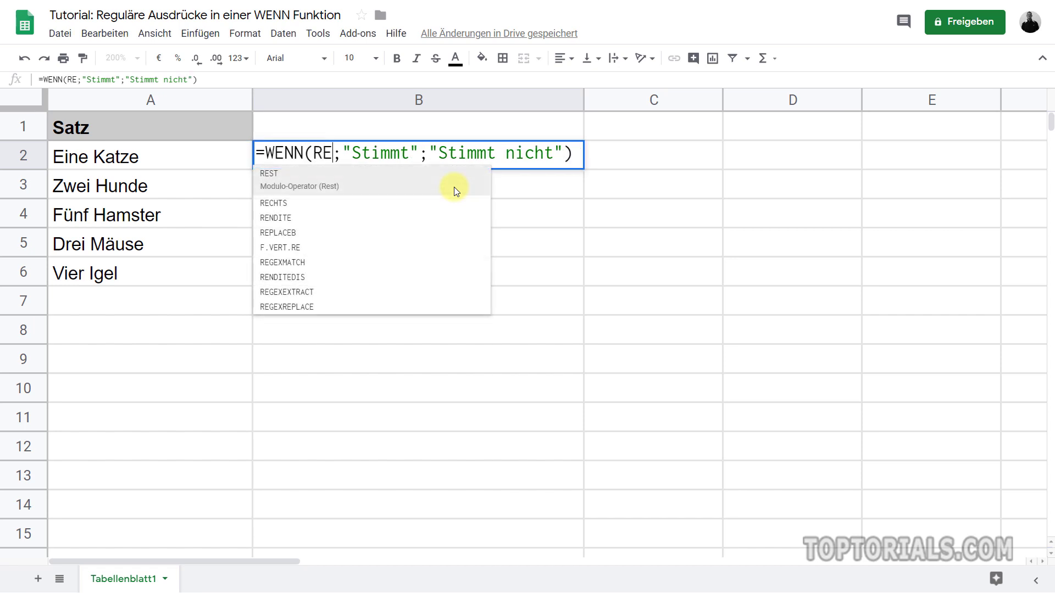
type("GEX")
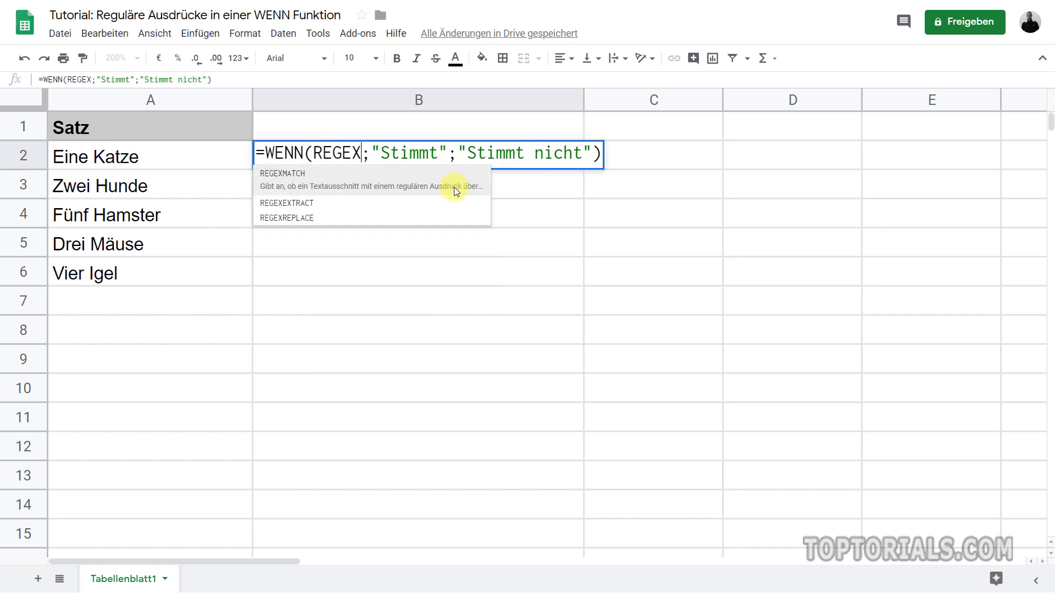
left_click(295, 175)
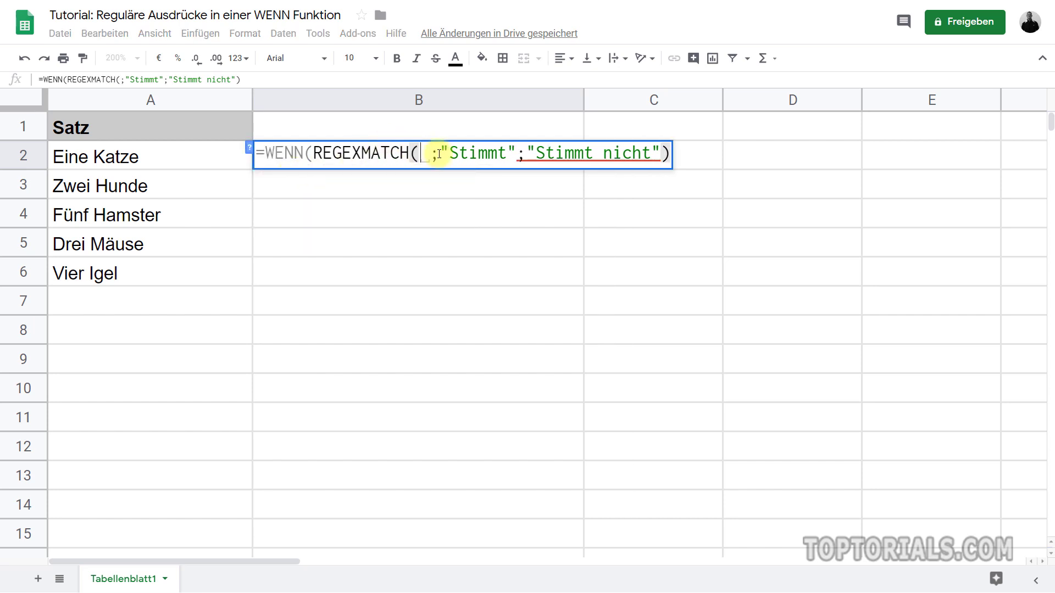
Complete the condition as REGEXMATCH(A2;"e") so B2 shows Stimmt for Eine Katze.
type(")")
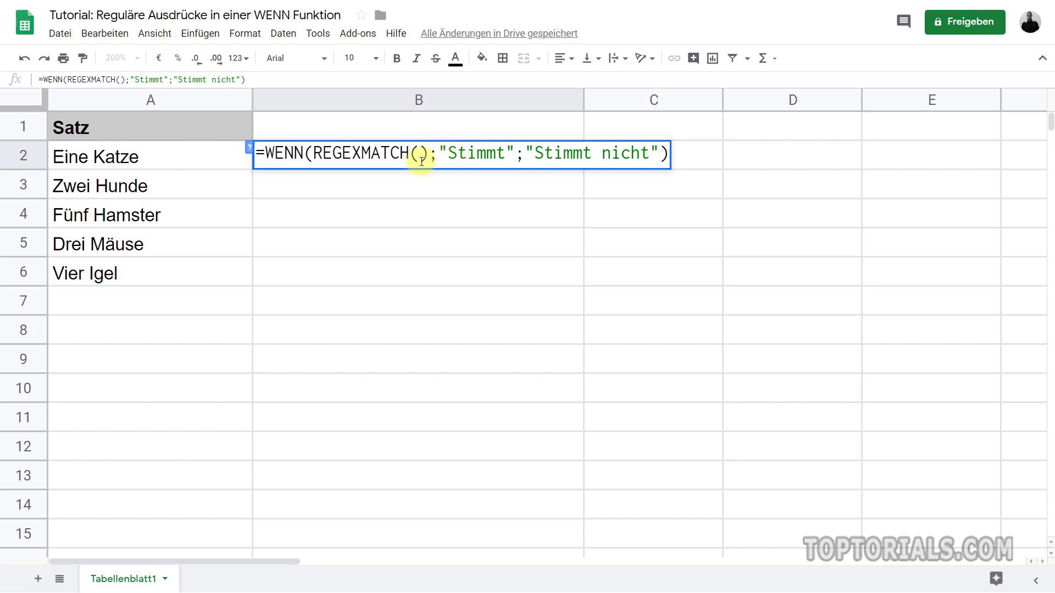
left_click(420, 154)
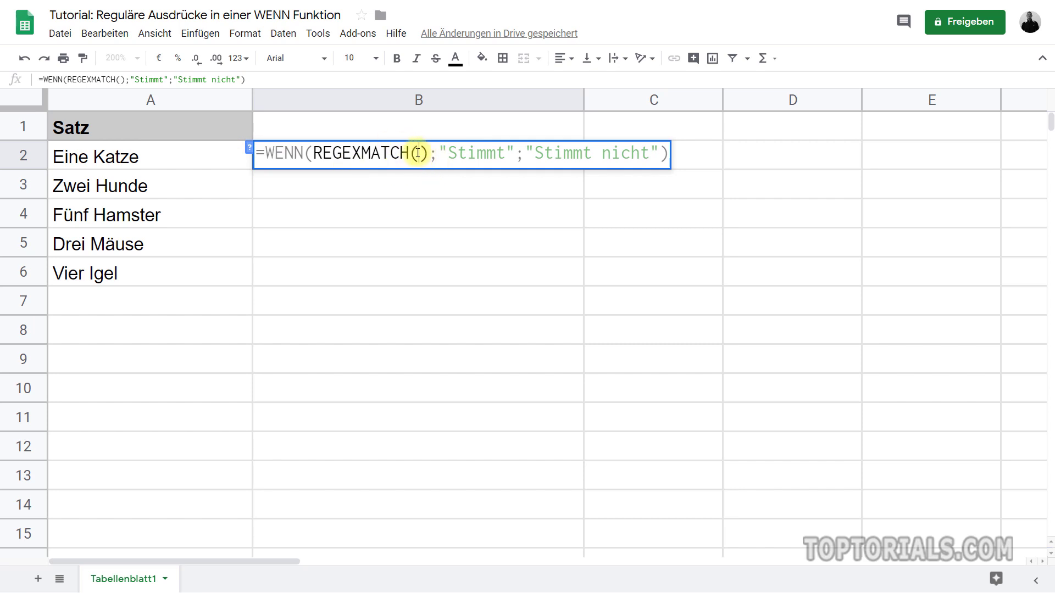
left_click(140, 161)
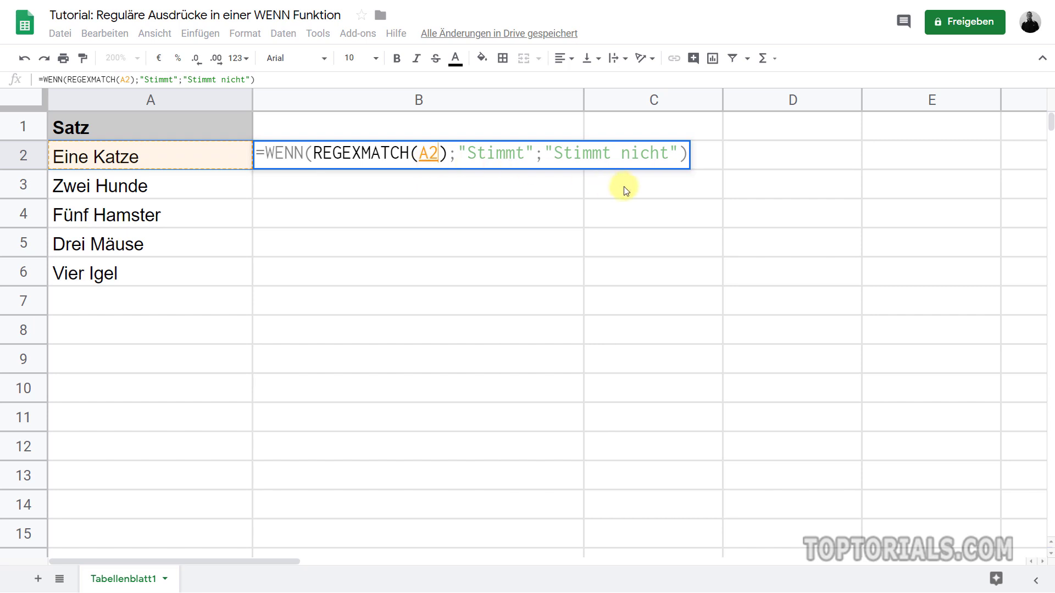
type(";")
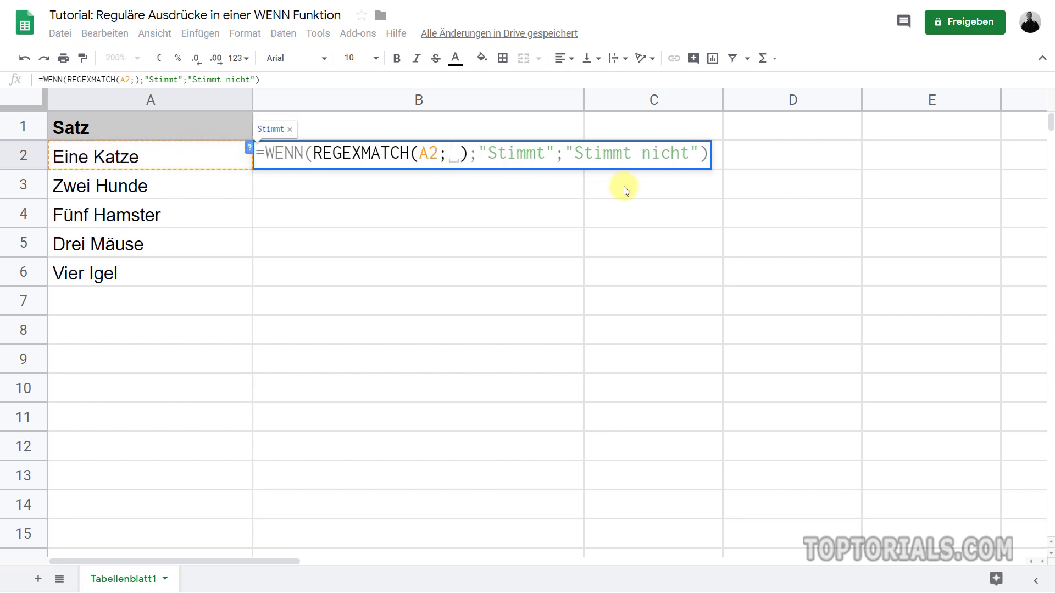
type("\"")
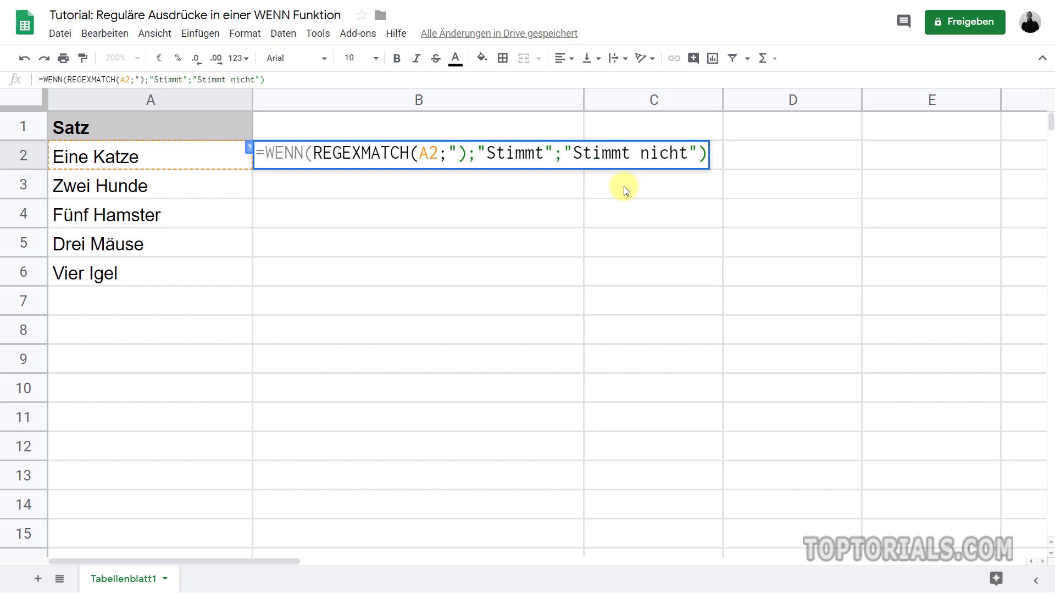
type("\"")
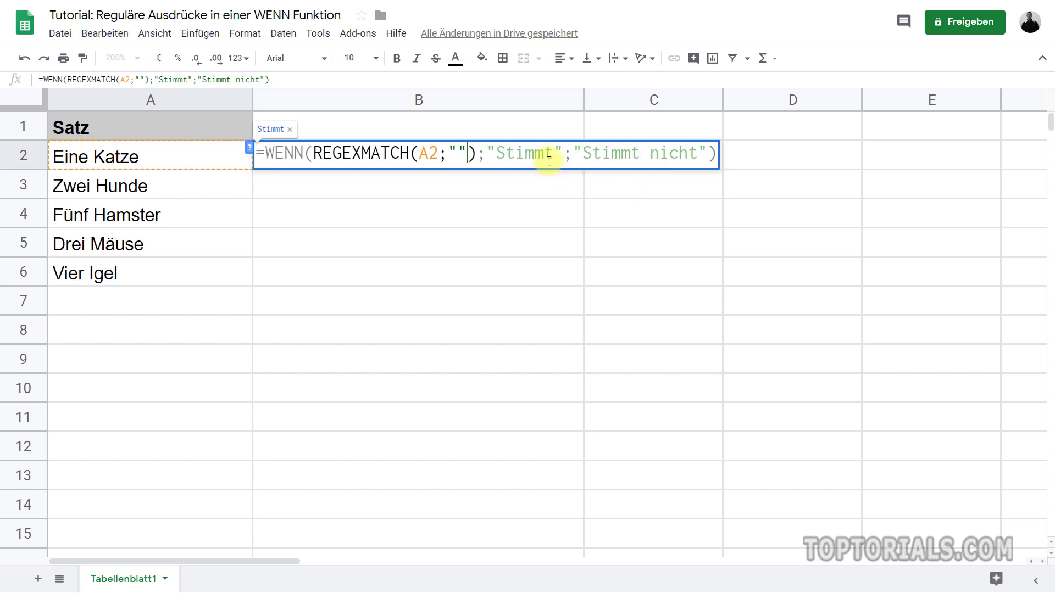
left_click(459, 149)
type("e")
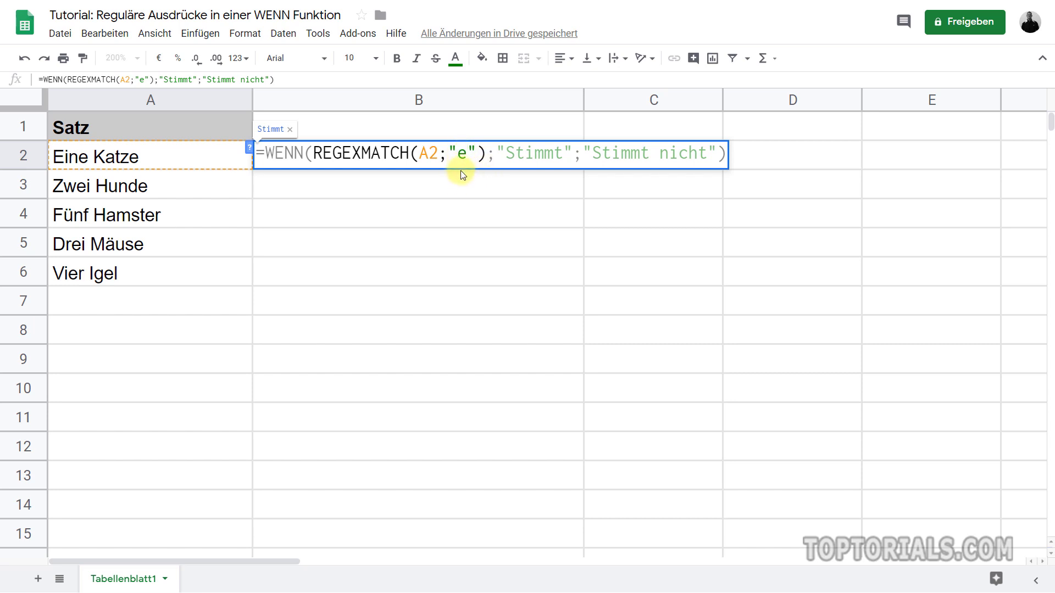
key("Return")
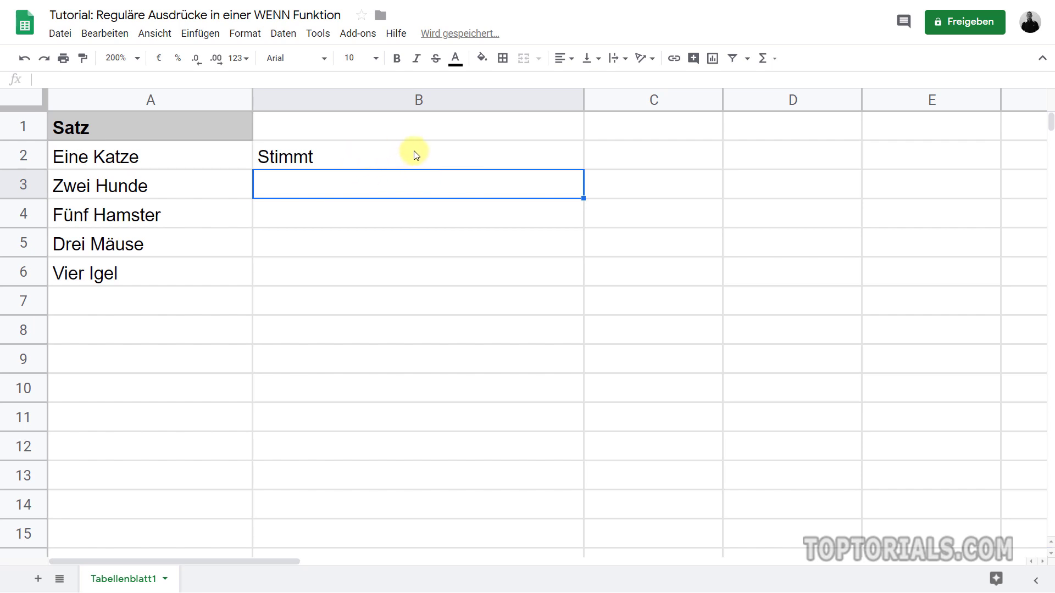
Fill the e-check down the column, where all five sentences read Stimmt, then clear B3:B7.
left_click(412, 154)
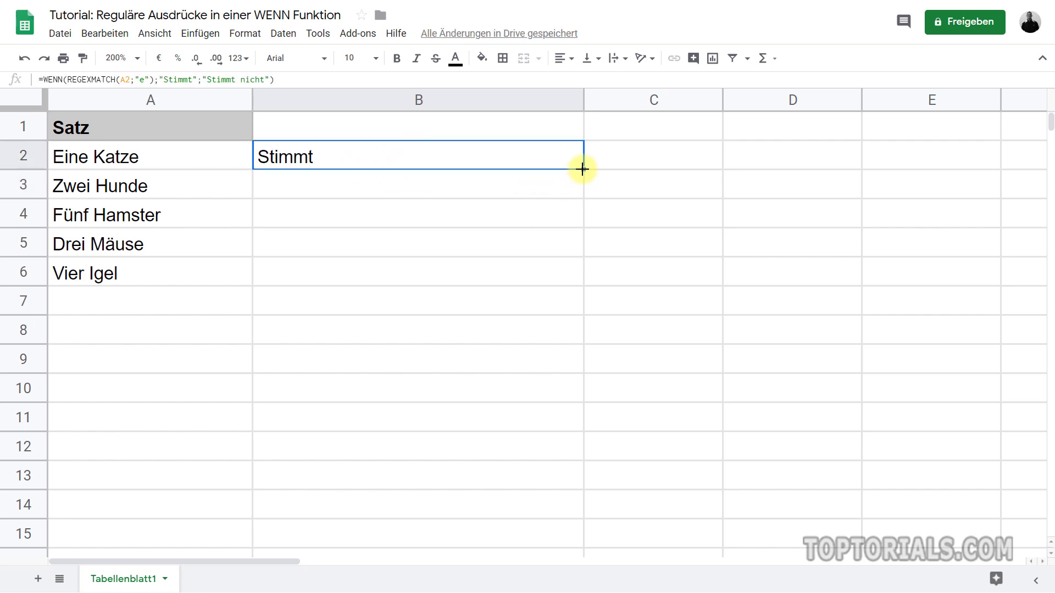
double_click(582, 169)
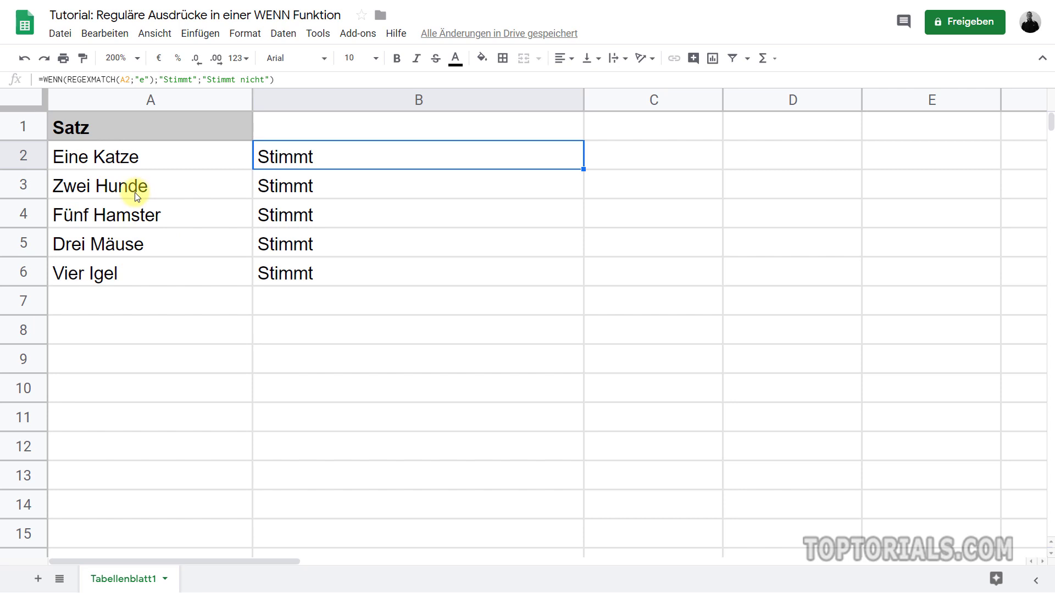
left_click_drag(400, 184, 394, 292)
key("Delete")
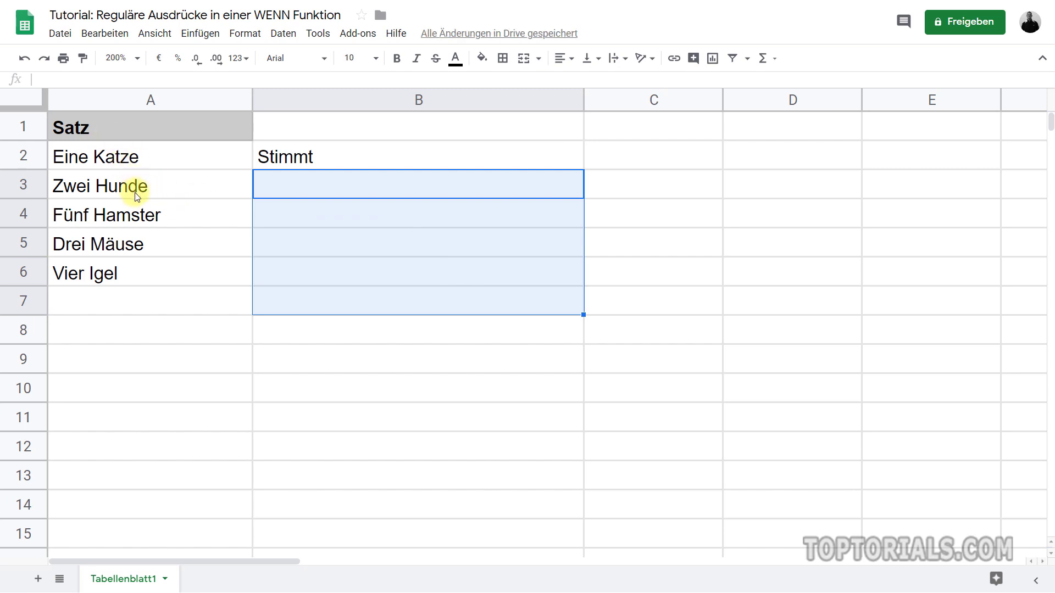
left_click(324, 154)
Change B2's REGEXMATCH pattern from "e" to "e$".
double_click(327, 154)
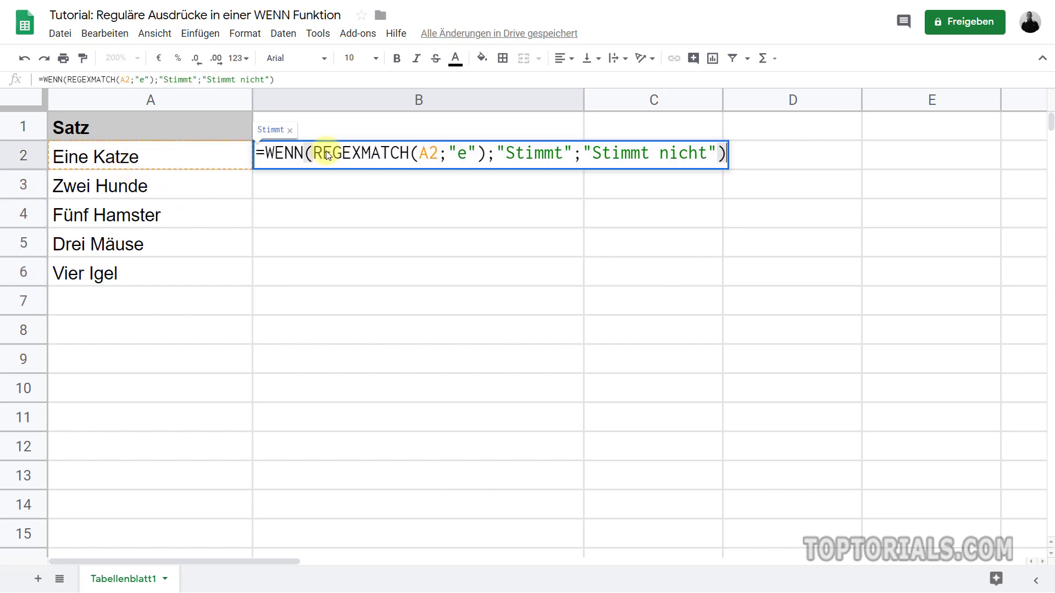
left_click(467, 152)
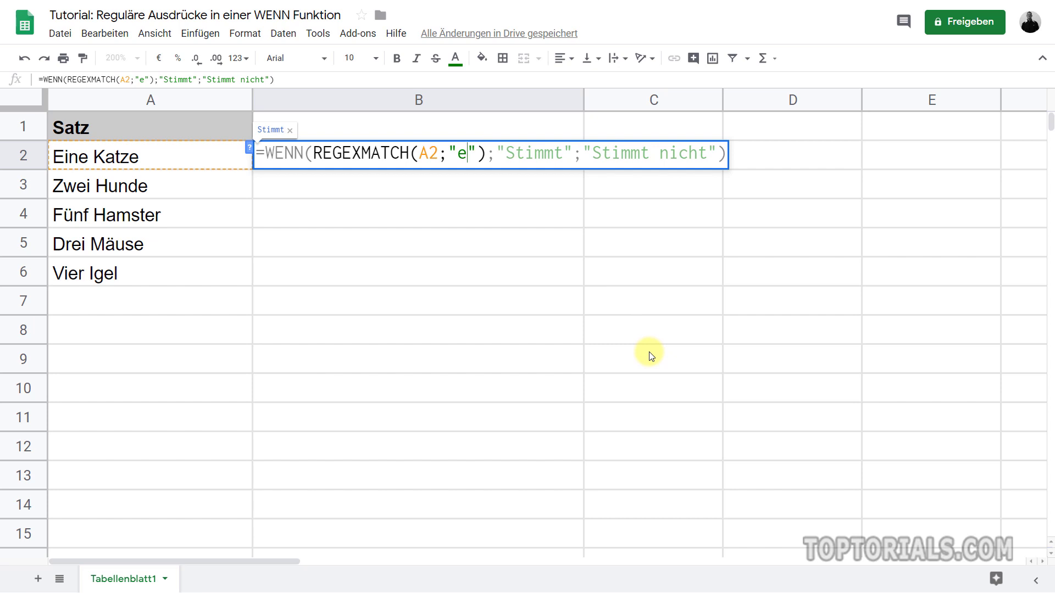
type("$")
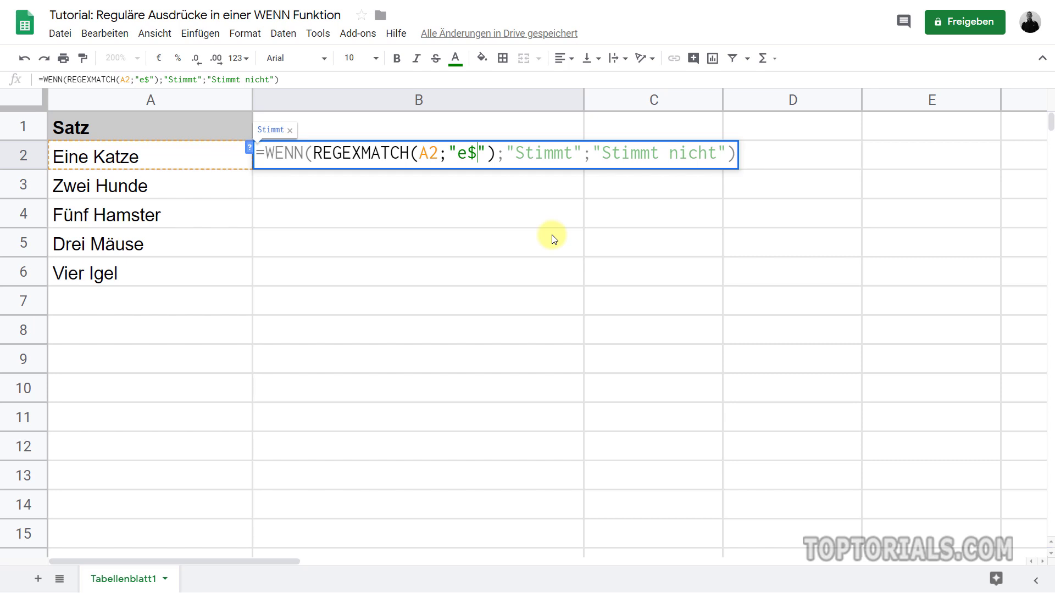
key("Return")
Fill the e$ formula down to B6, where Hamster and Igel rows read Stimmt nicht.
left_click(511, 160)
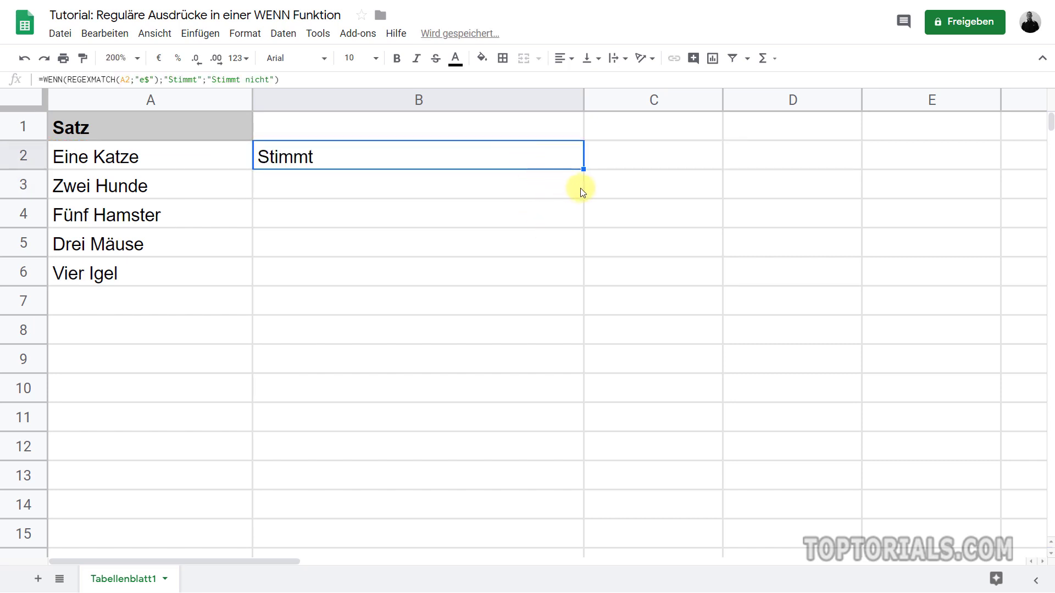
double_click(583, 169)
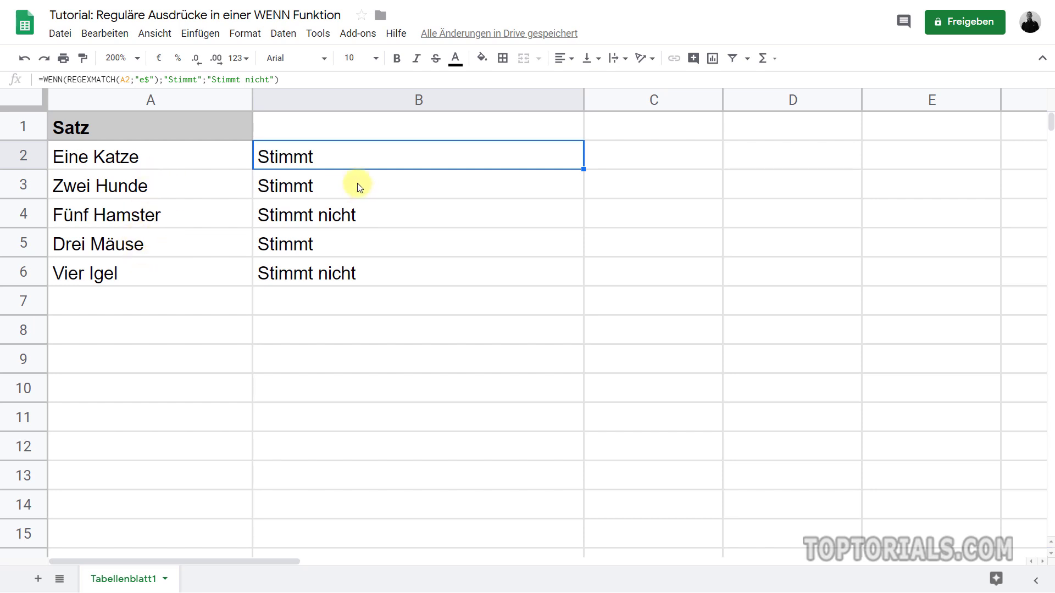
left_click_drag(361, 183, 372, 276)
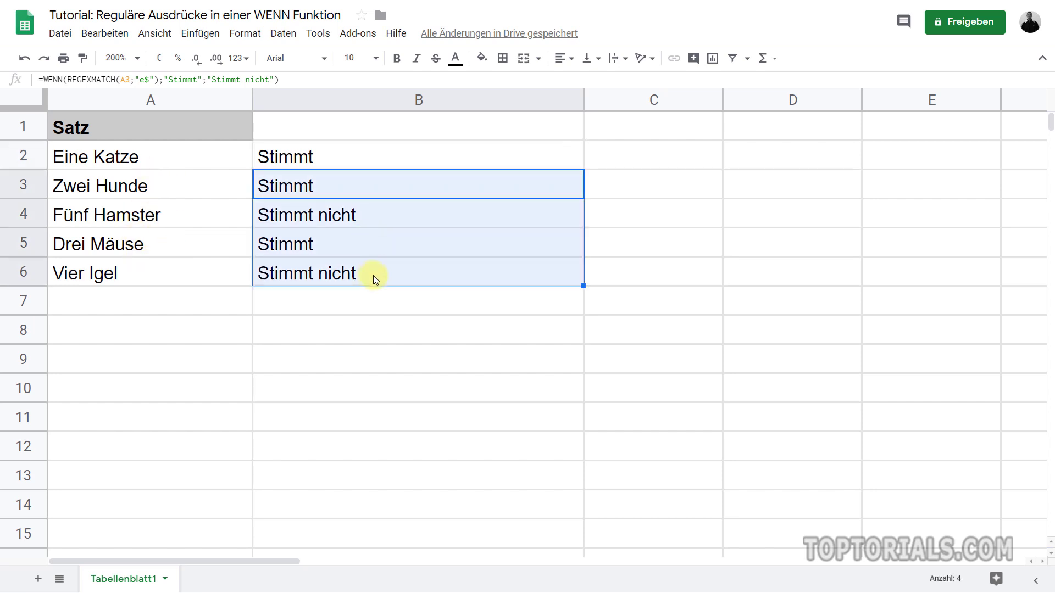
Clear B3:B6 and replace B2's e$ pattern with [DV], showing Stimmt nicht for Eine Katze.
key("Delete")
double_click(345, 156)
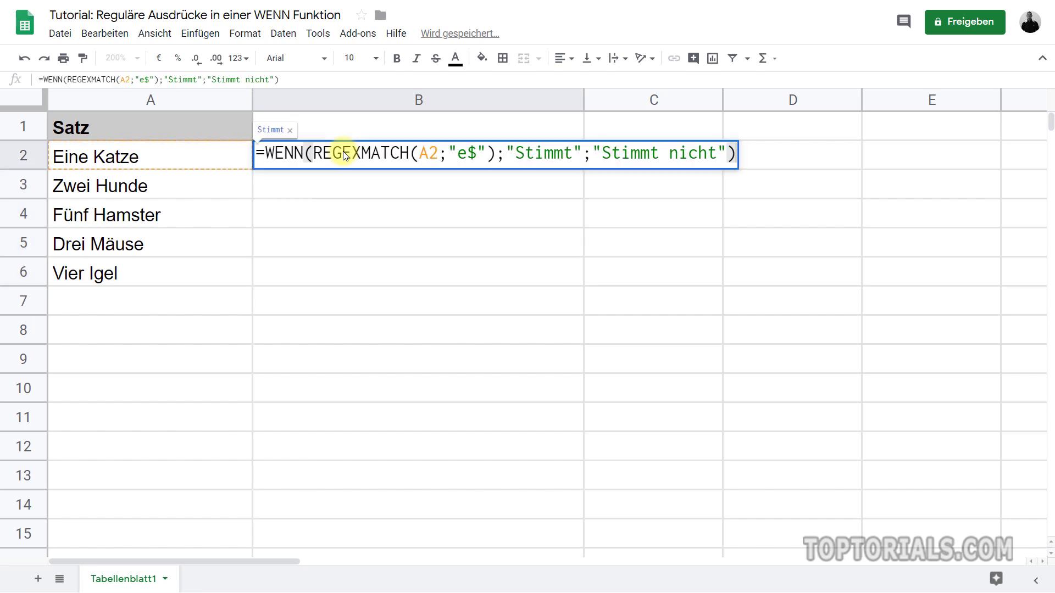
left_click(457, 154)
left_click_drag(456, 154, 476, 154)
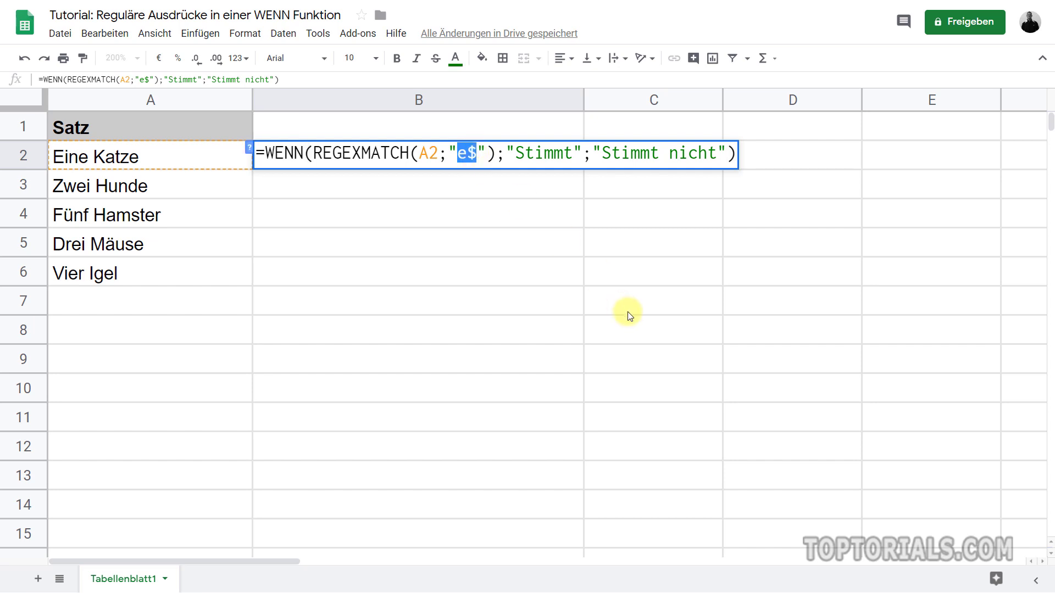
type("[")
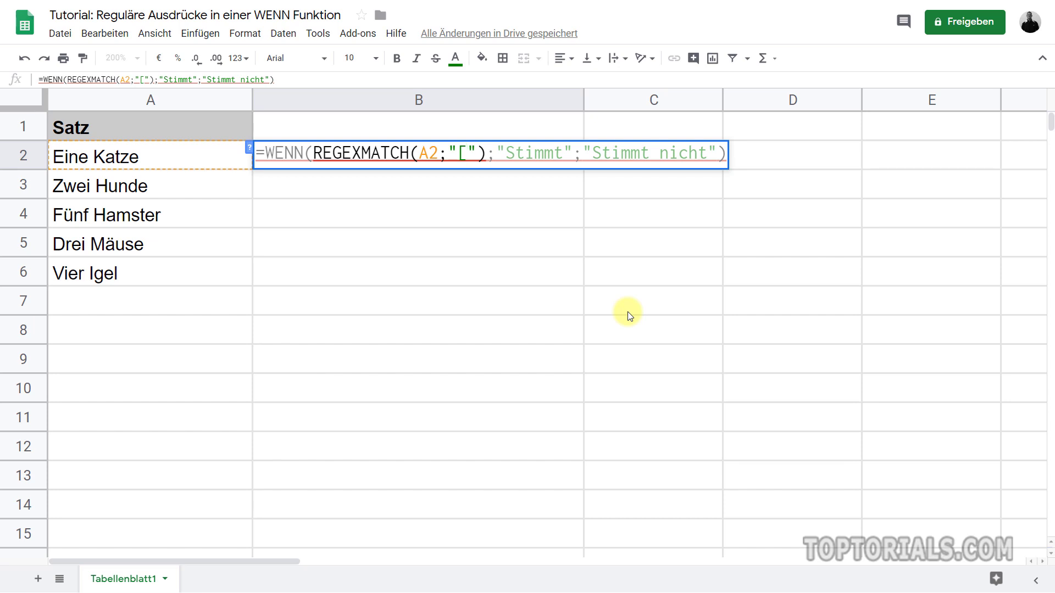
type("D")
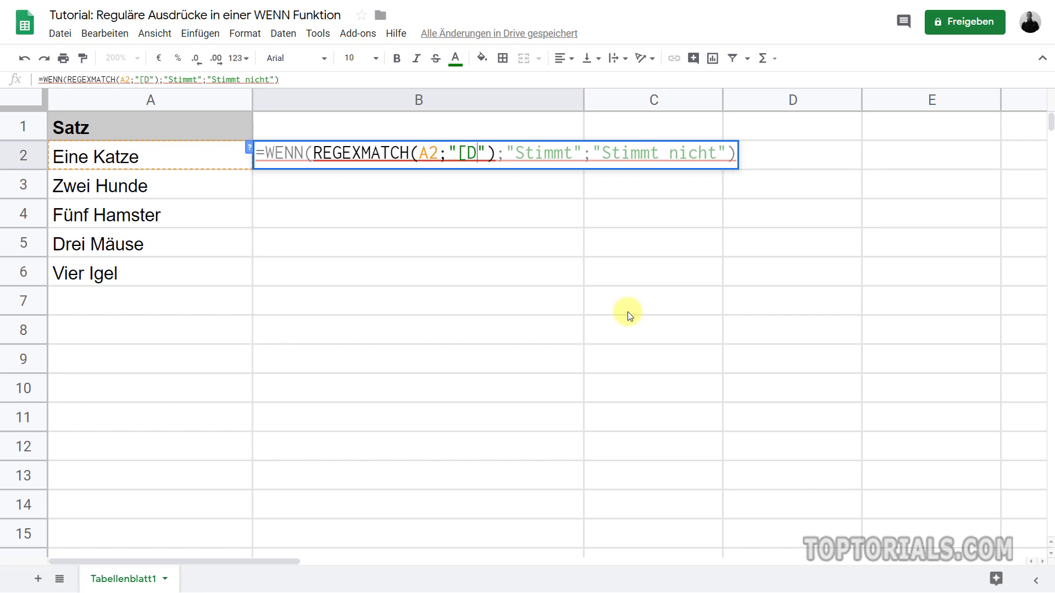
type("V")
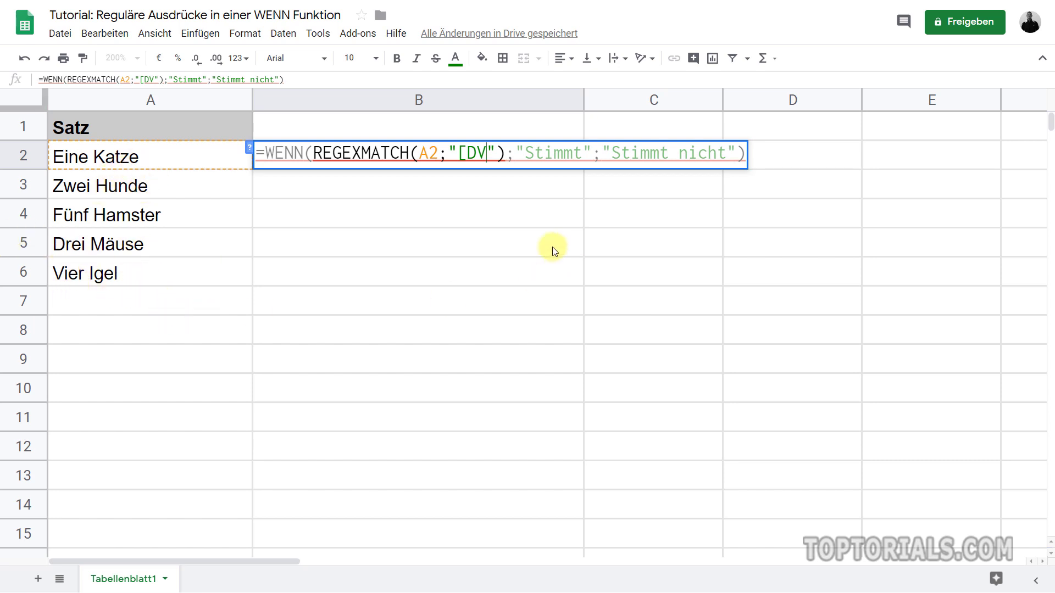
mouse_move(499, 155)
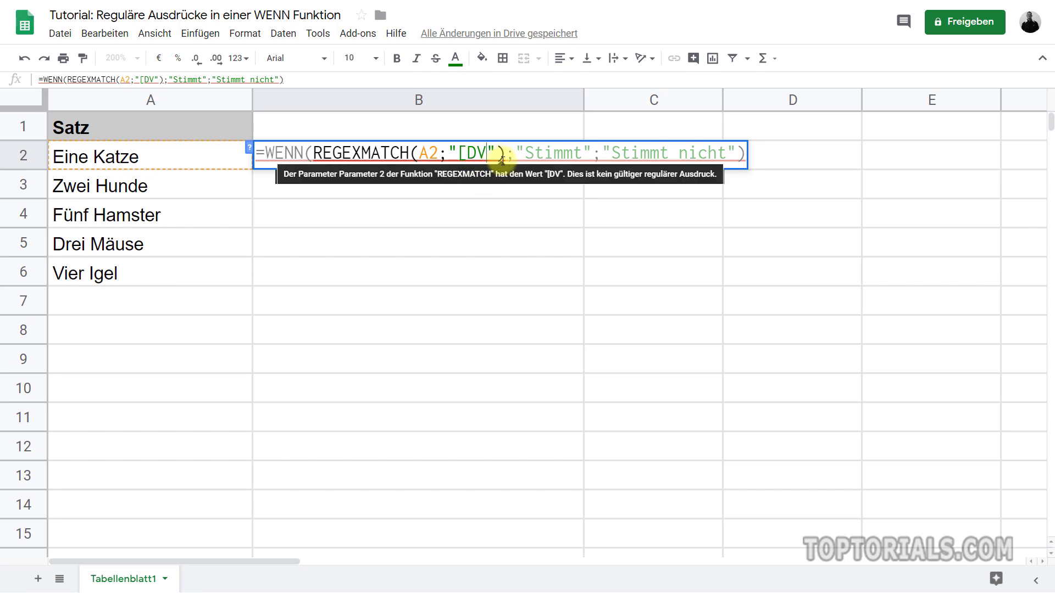
type("]")
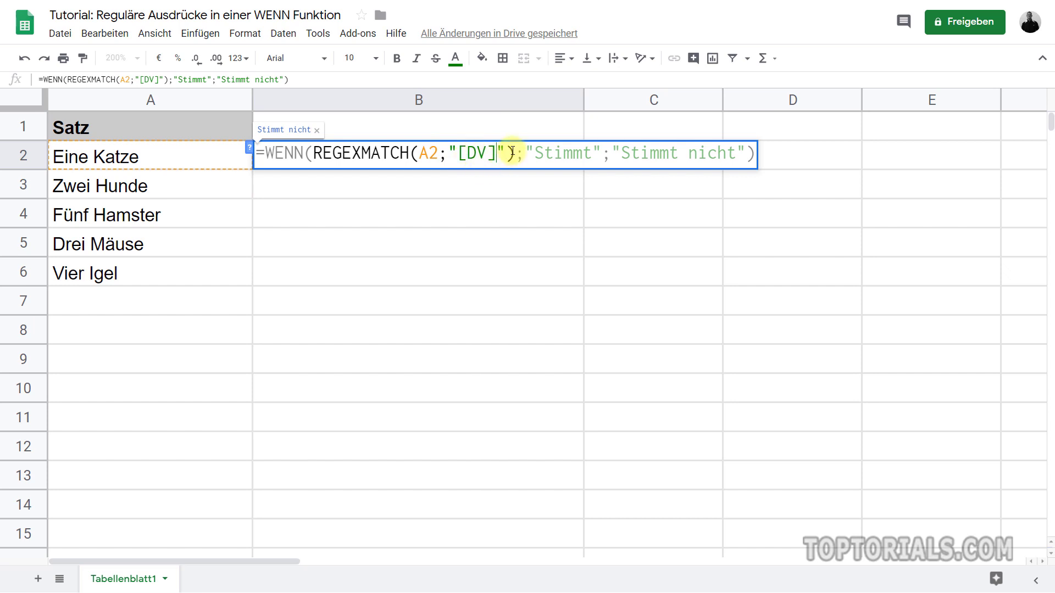
key("Return")
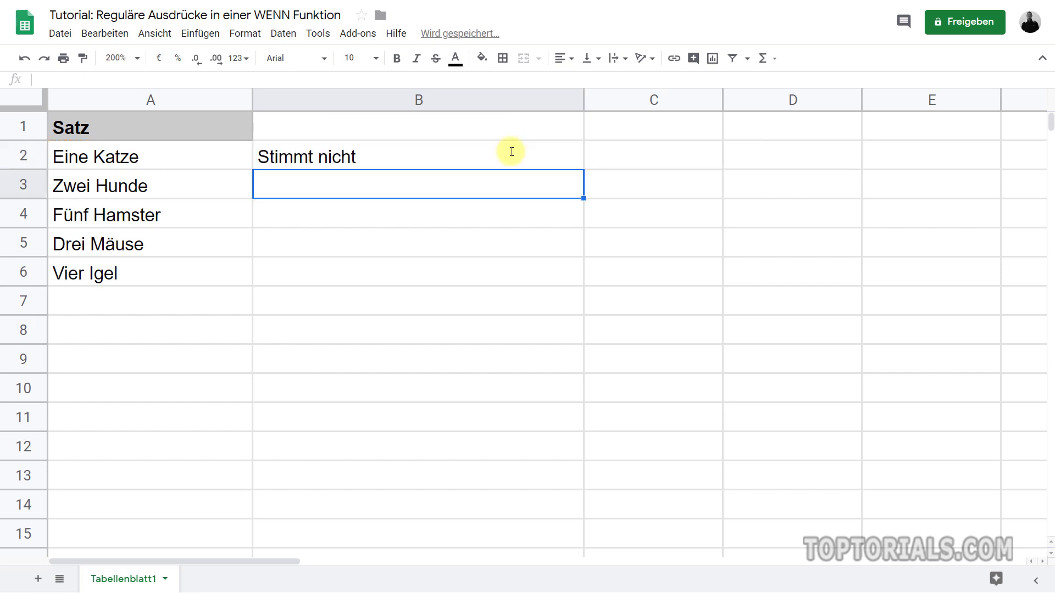
left_click(516, 153)
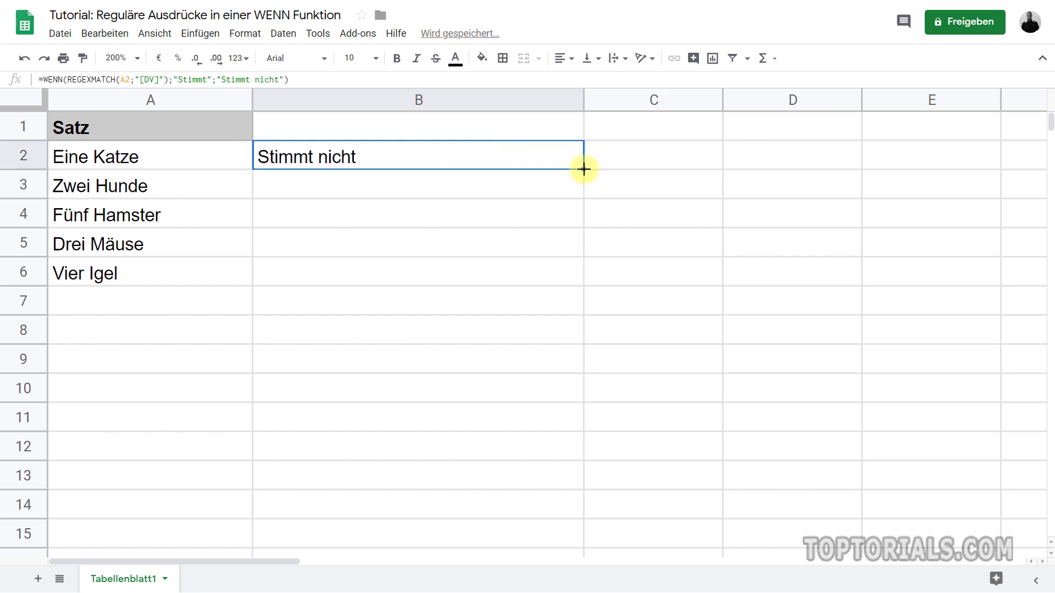
Fill the [DV] formula down to B6, so only Drei Mäuse and Vier Igel read Stimmt.
double_click(583, 169)
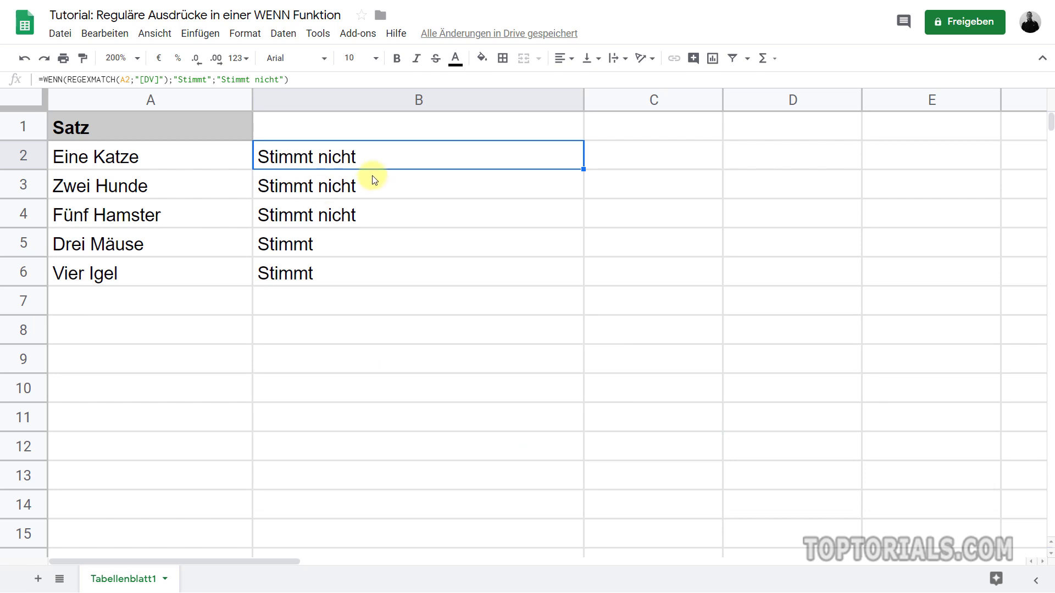
Replace [DV] with ^E in B2 and fill down to B6, leaving only Eine Katze as Stimmt.
double_click(364, 160)
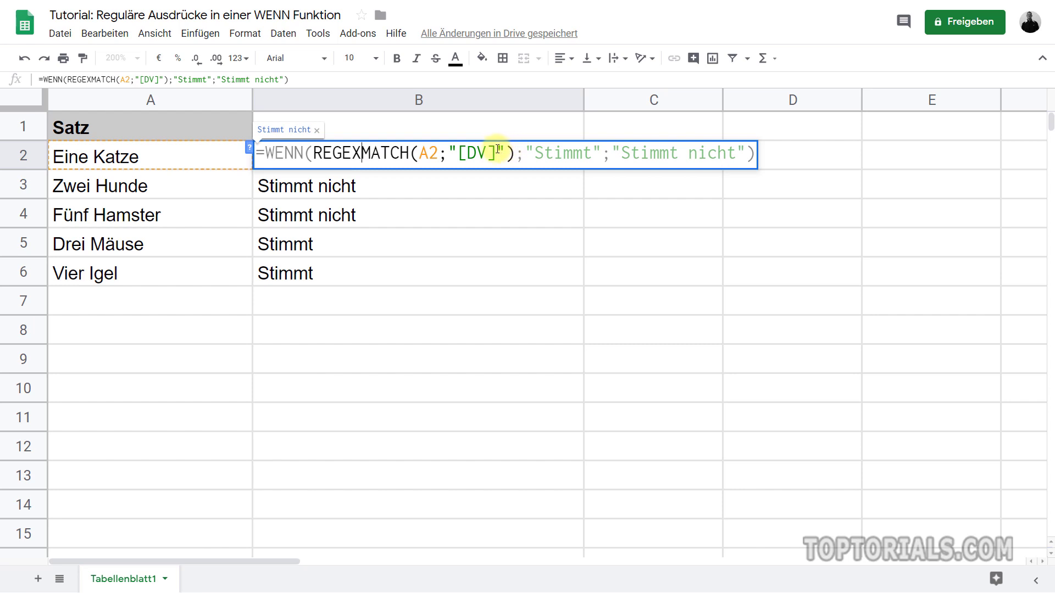
left_click_drag(460, 153, 496, 153)
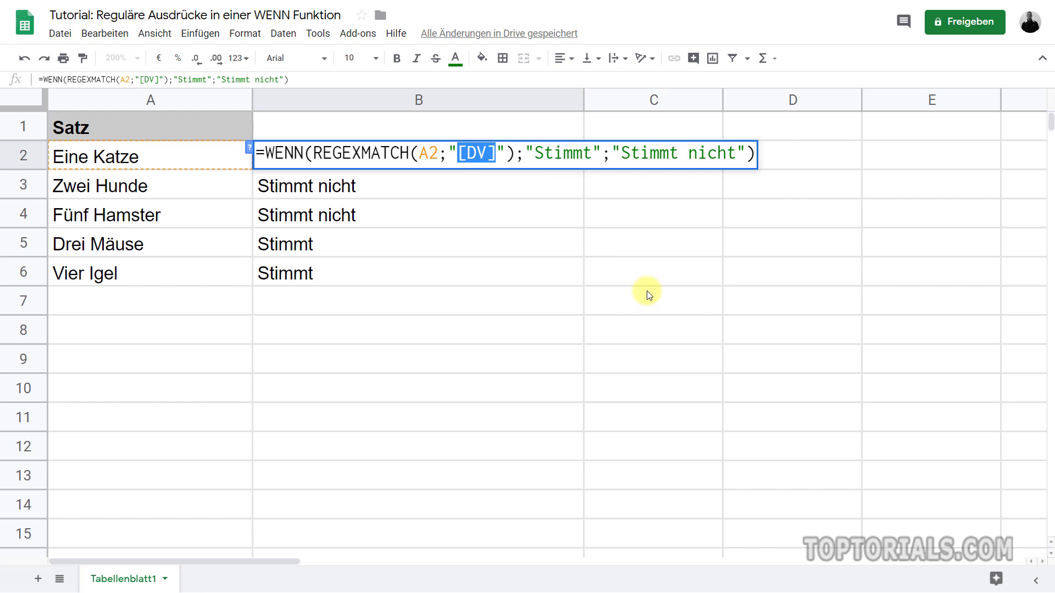
left_click(468, 154)
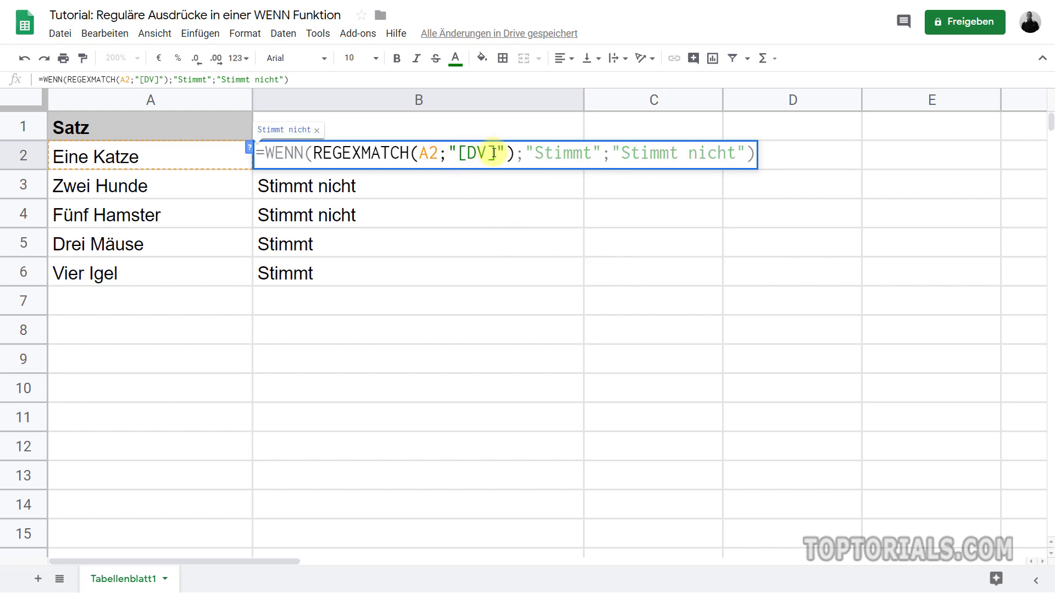
left_click_drag(496, 154, 459, 154)
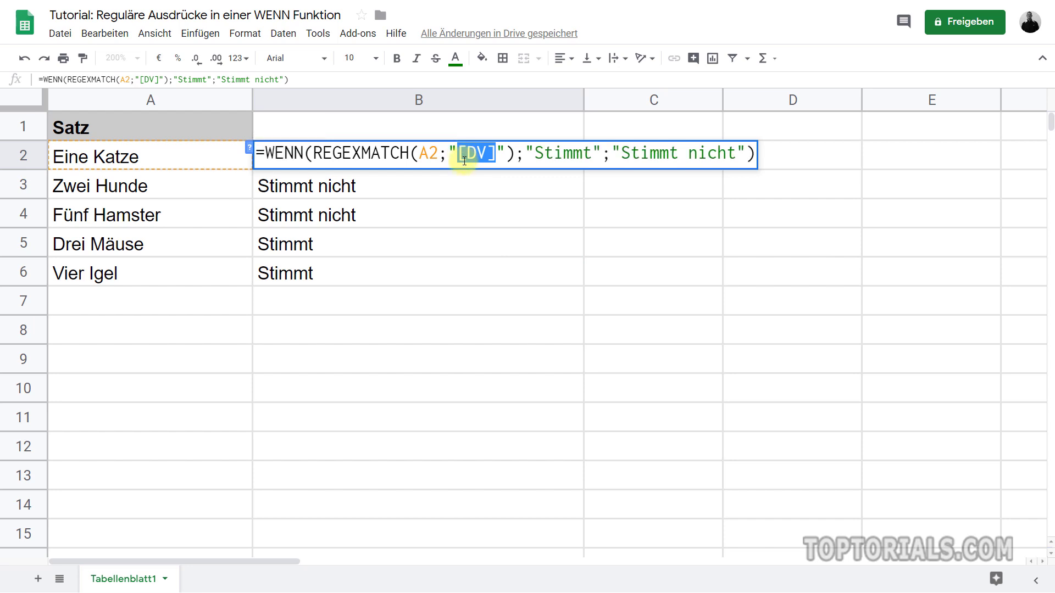
key("BackSpace")
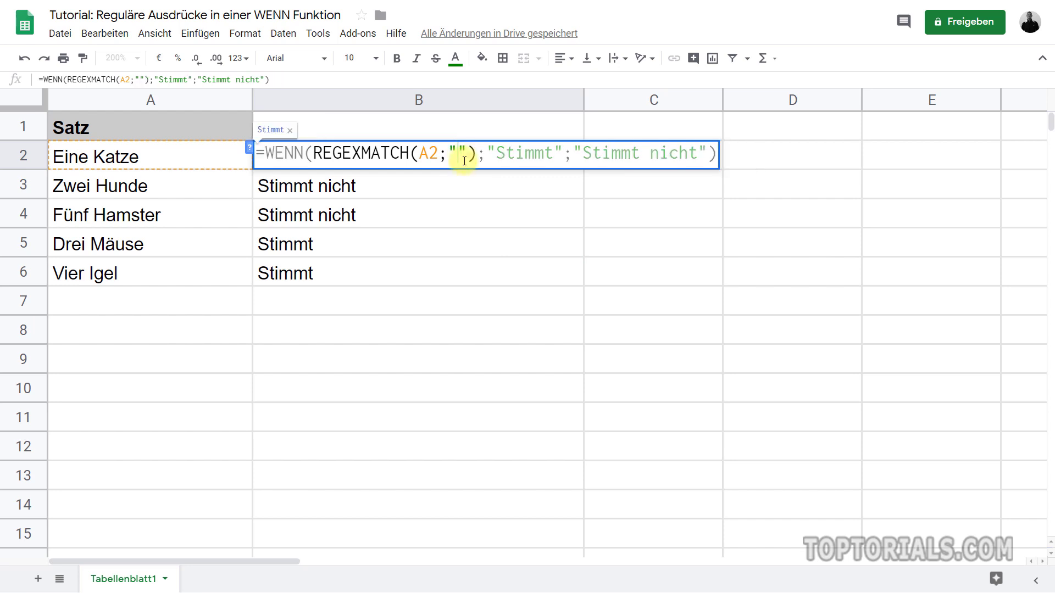
type("^")
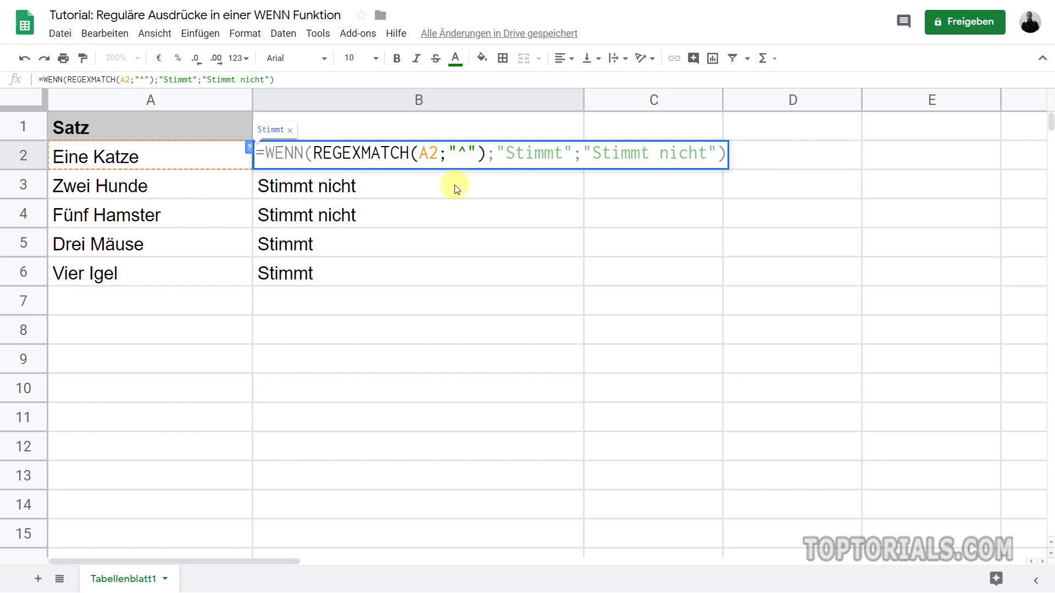
type("E")
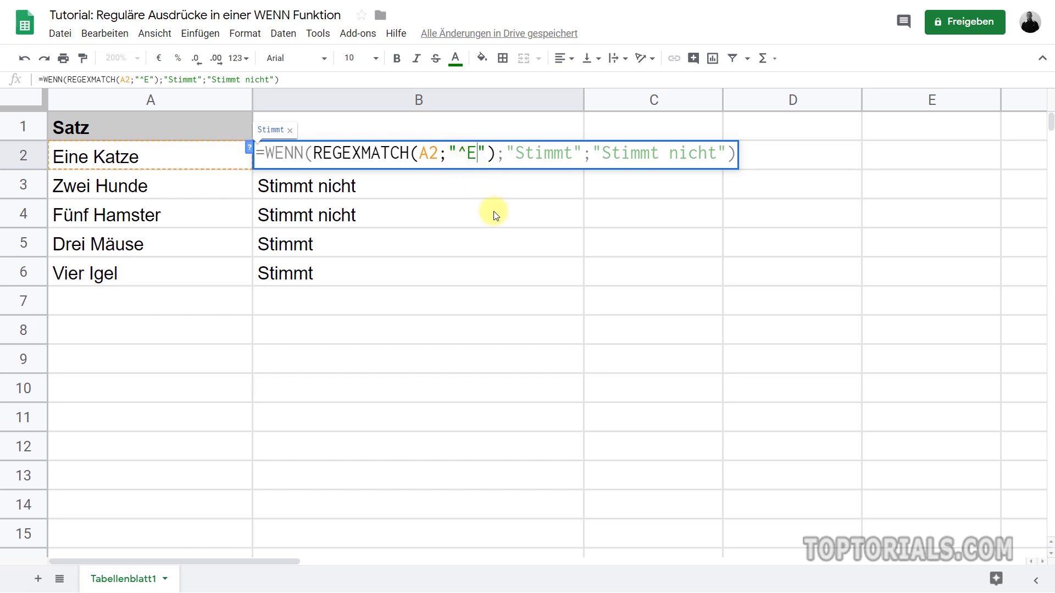
key("Return")
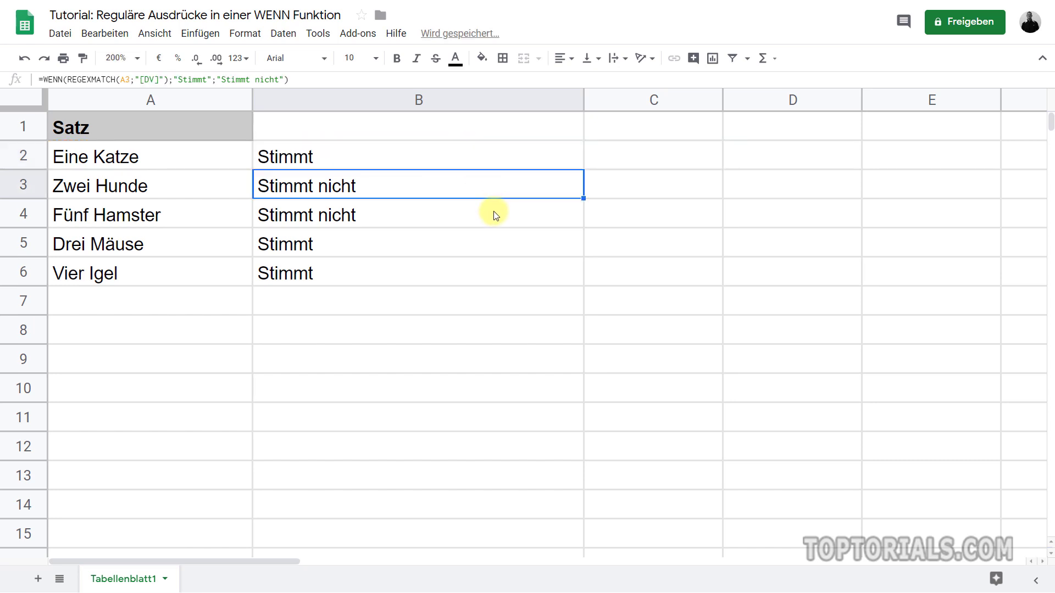
left_click(467, 156)
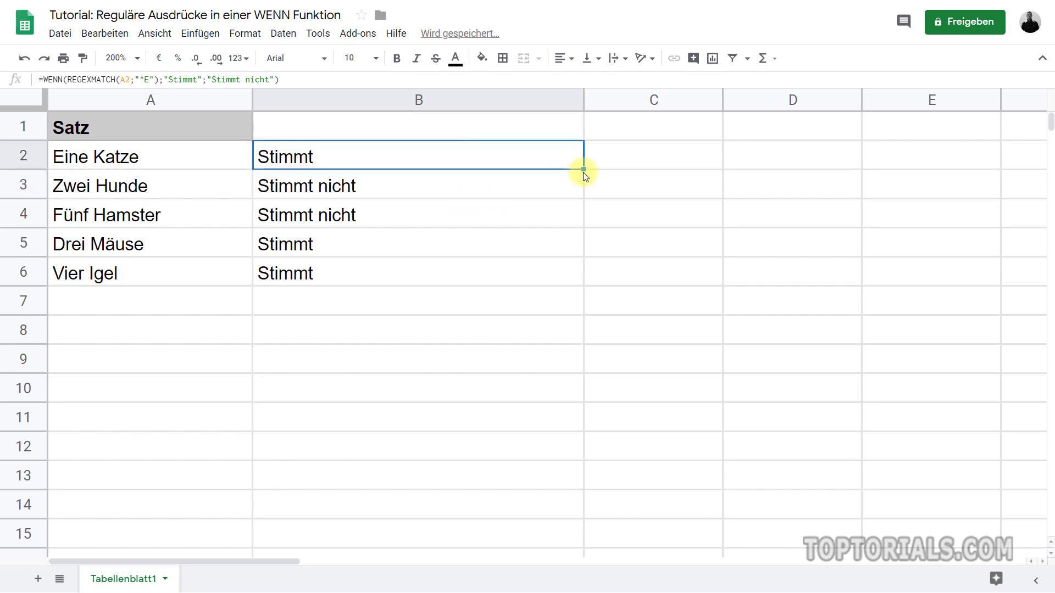
left_click_drag(572, 168, 580, 267)
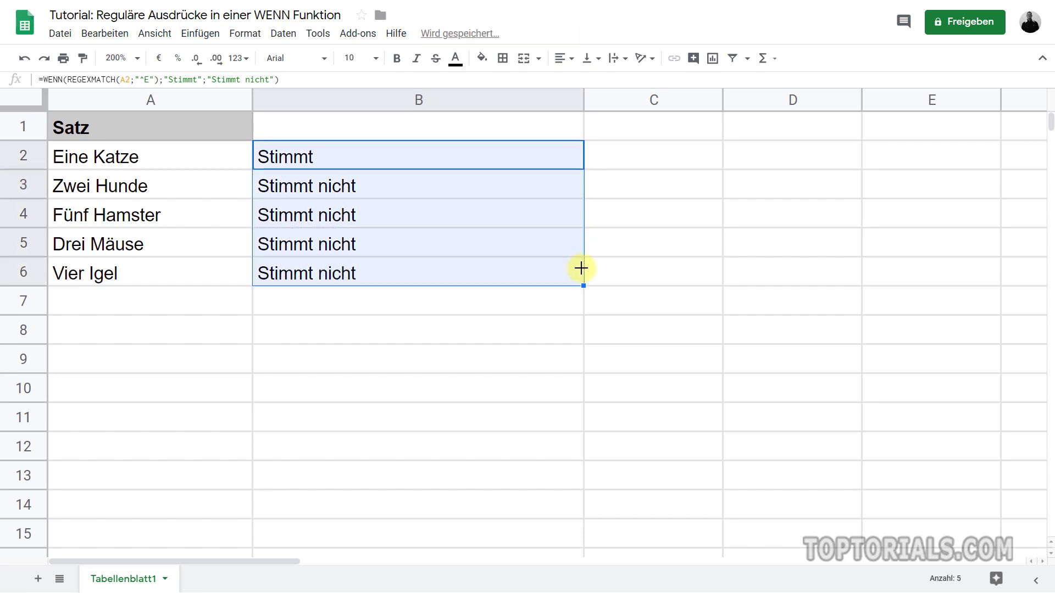
Replace ^E with nine dots "........." in B2 and fill down to B6, so all read Stimmt.
double_click(306, 158)
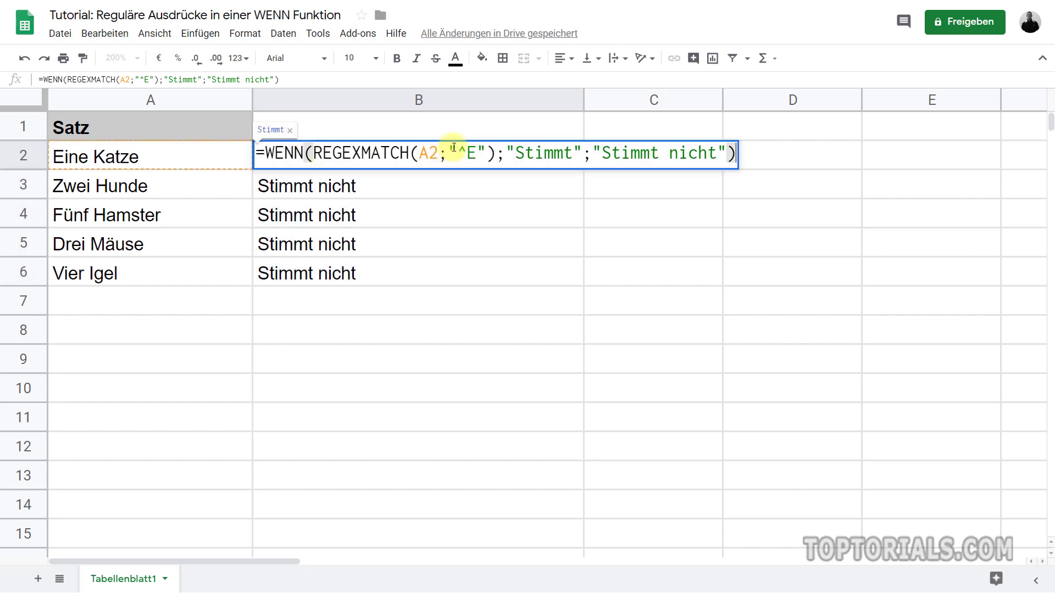
left_click_drag(457, 154, 476, 154)
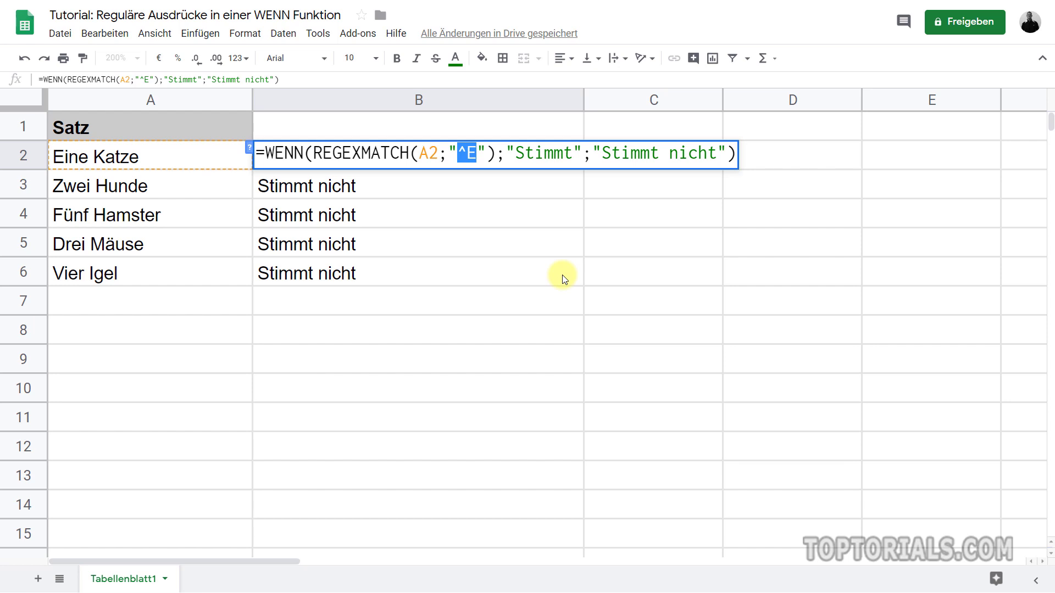
type("........")
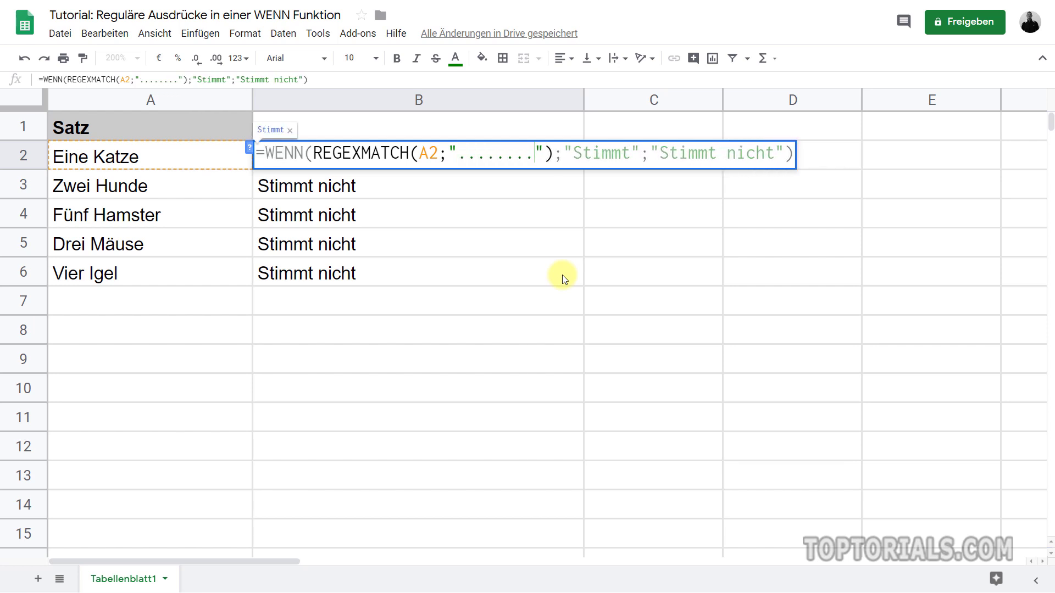
type(".")
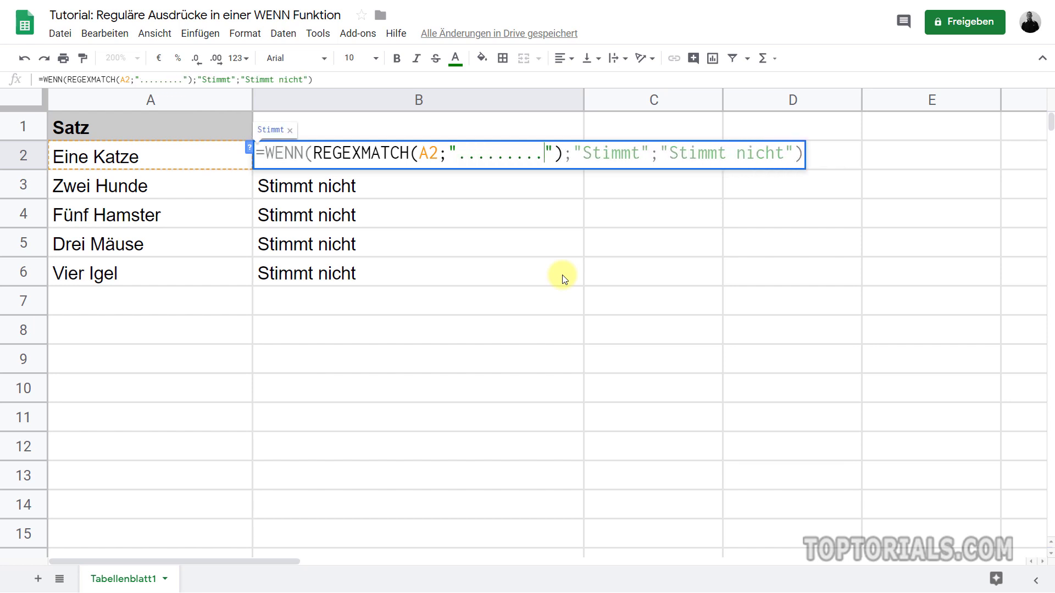
key("Return")
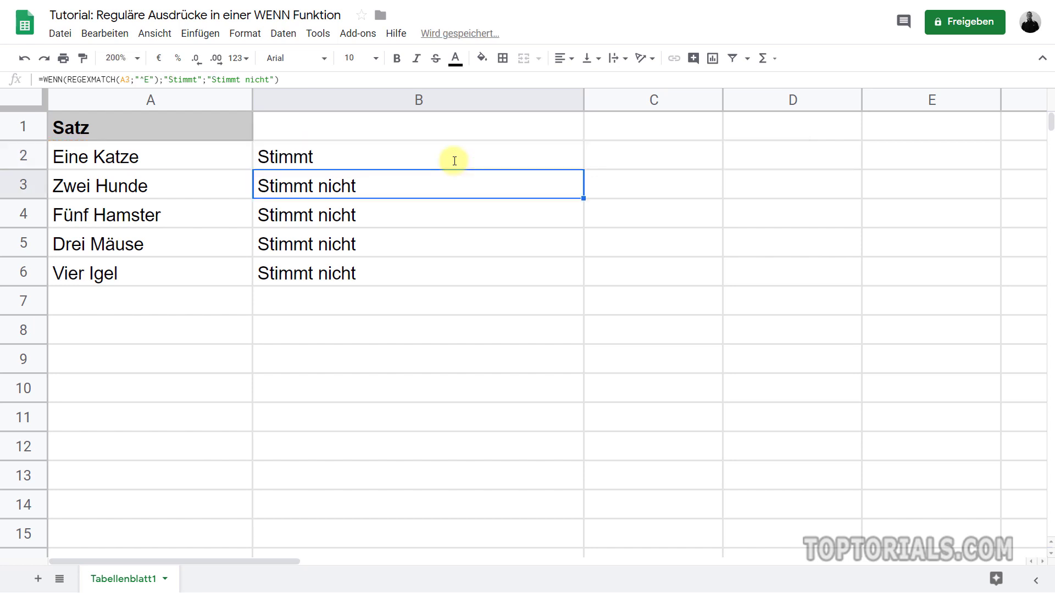
left_click(454, 161)
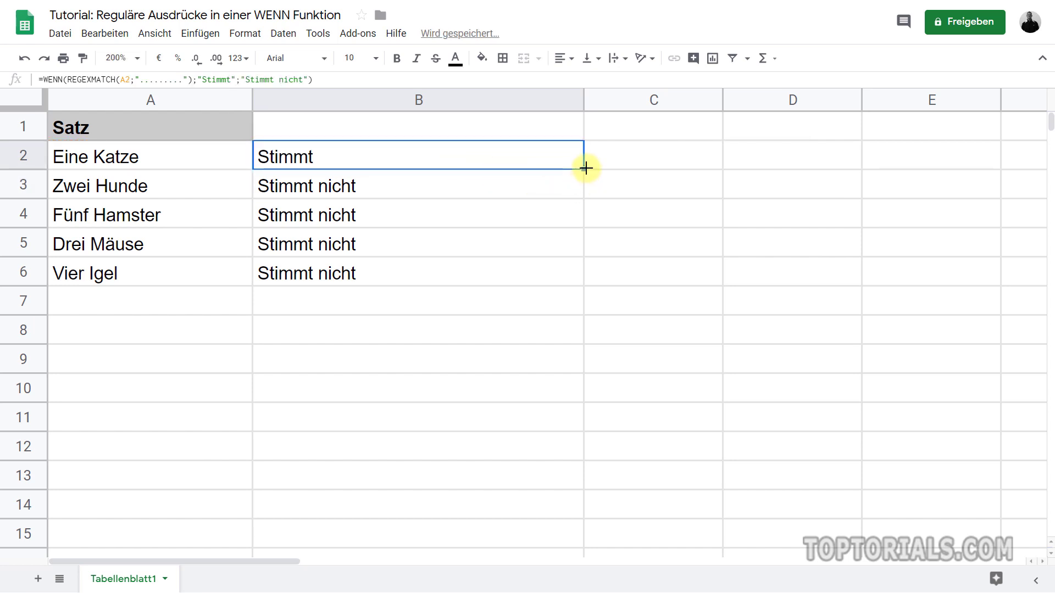
left_click_drag(584, 169, 581, 269)
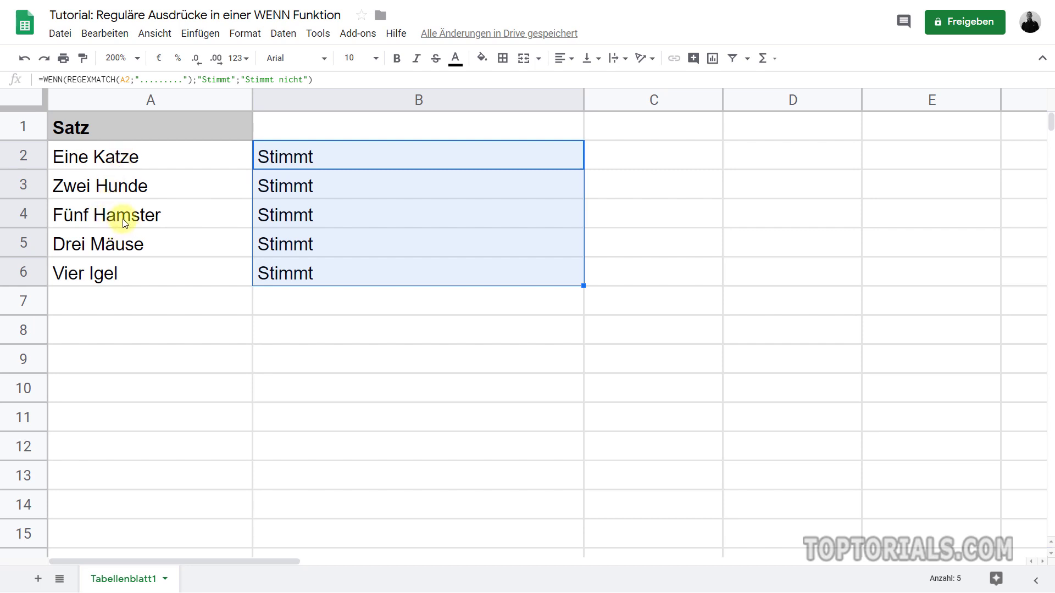
Change B2's pattern to "^.........$" and fill it down to B6, so only "Vier Igel" reads Stimmt.
double_click(366, 159)
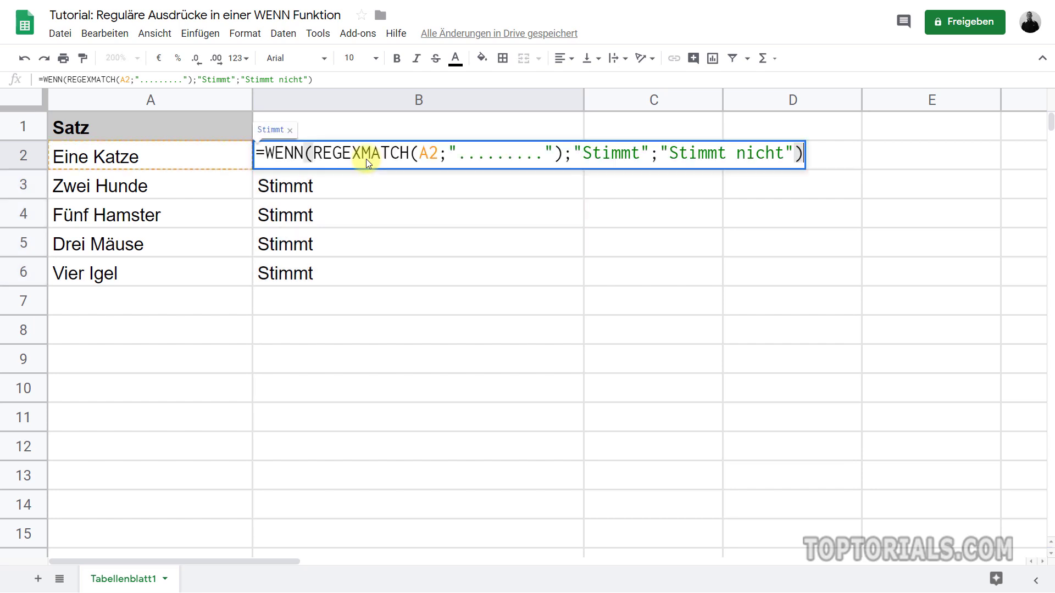
left_click(461, 154)
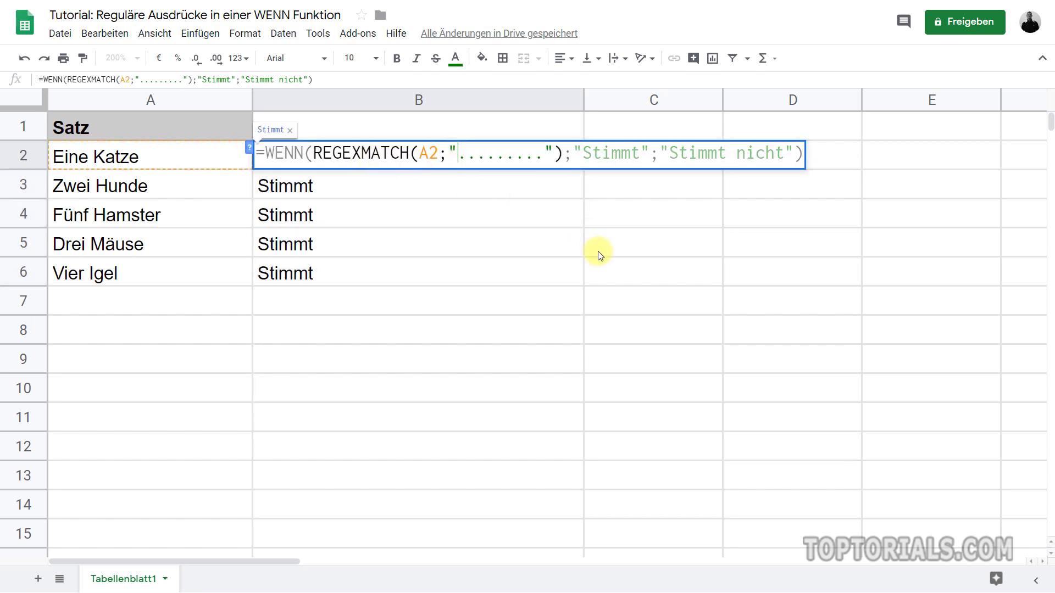
type("^")
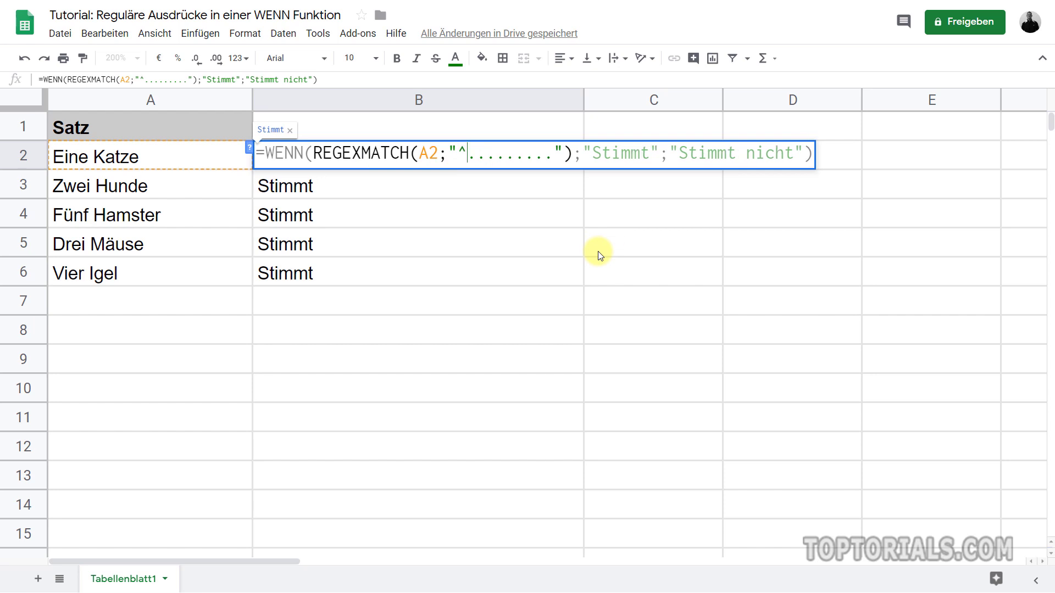
left_click(554, 153)
type("$")
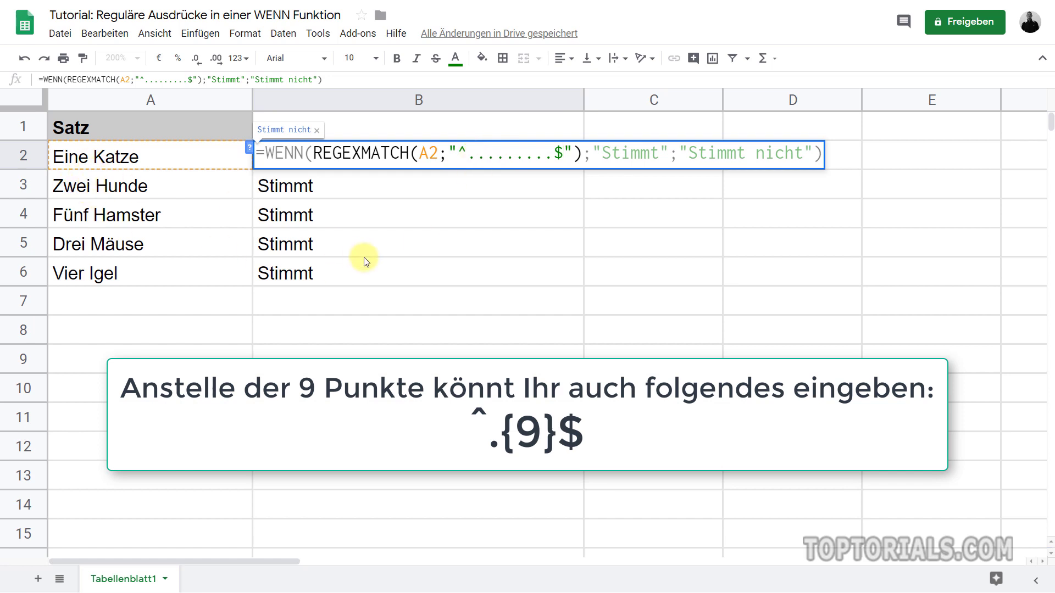
key("Return")
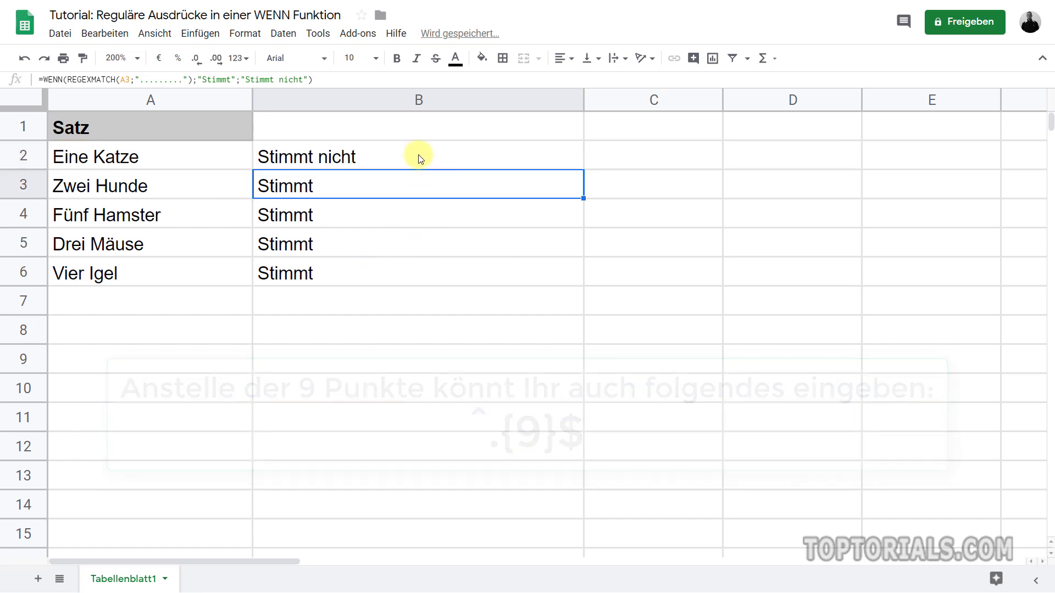
left_click(417, 156)
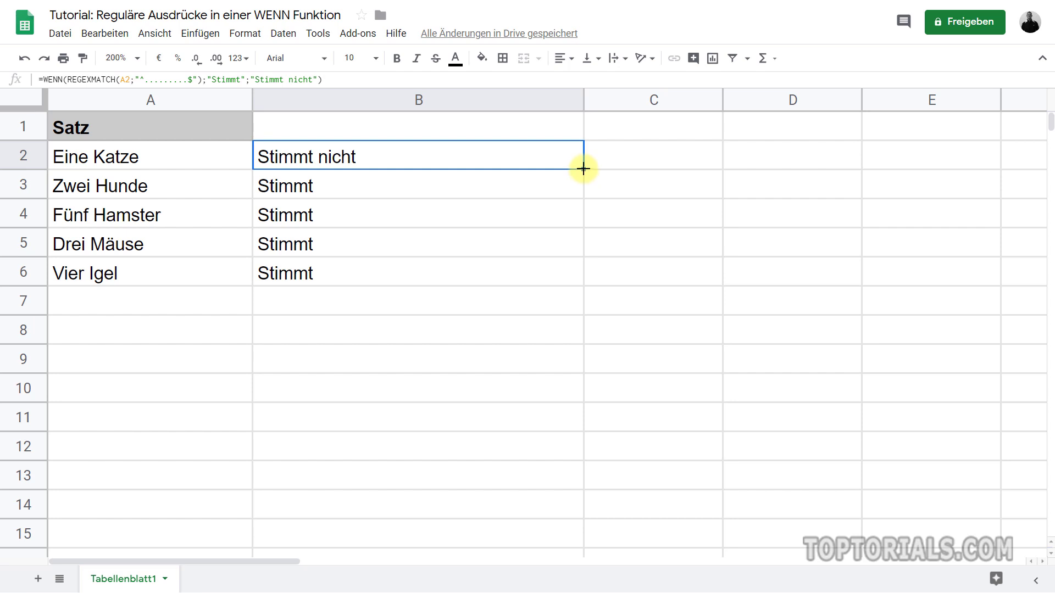
left_click_drag(584, 169, 581, 272)
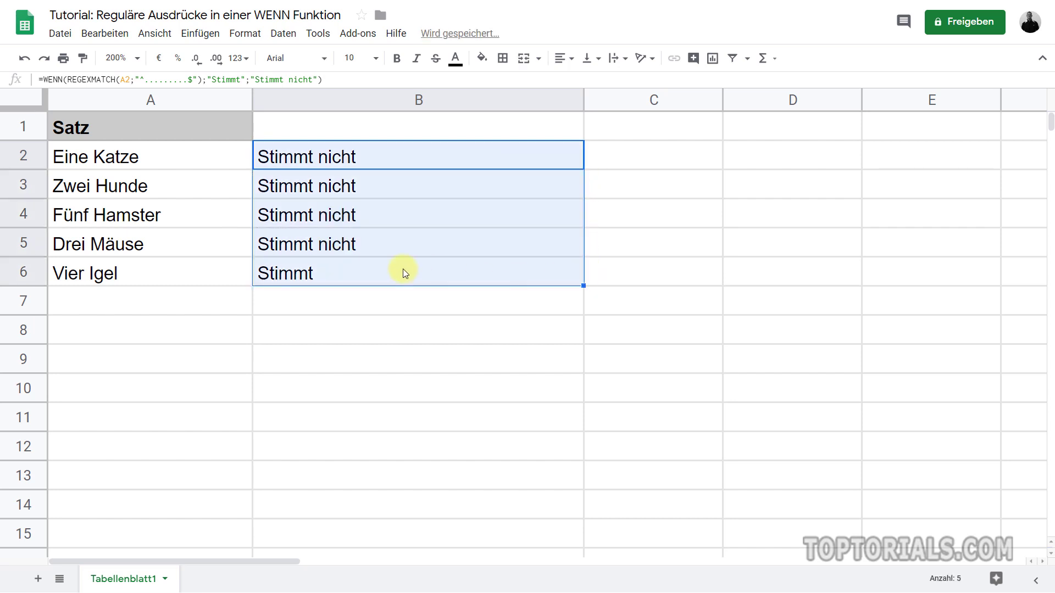